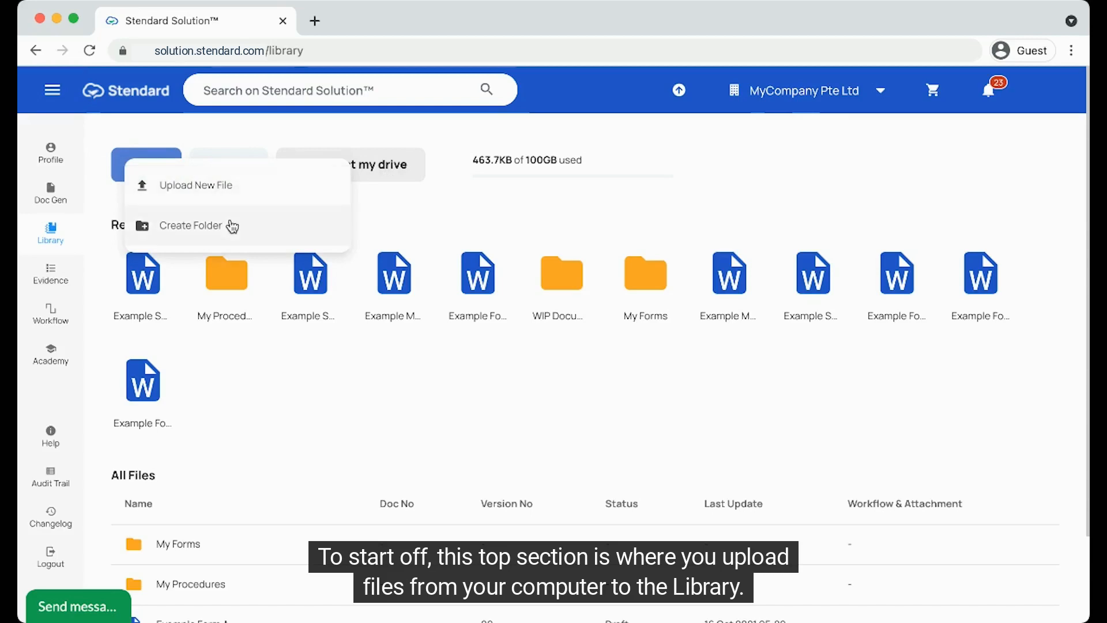
Step: Look through the library filter options and the deleted Example Form in the recycle bin
{"action": "left_click", "coordinate": [371, 209]}
{"action": "left_click", "coordinate": [233, 173]}
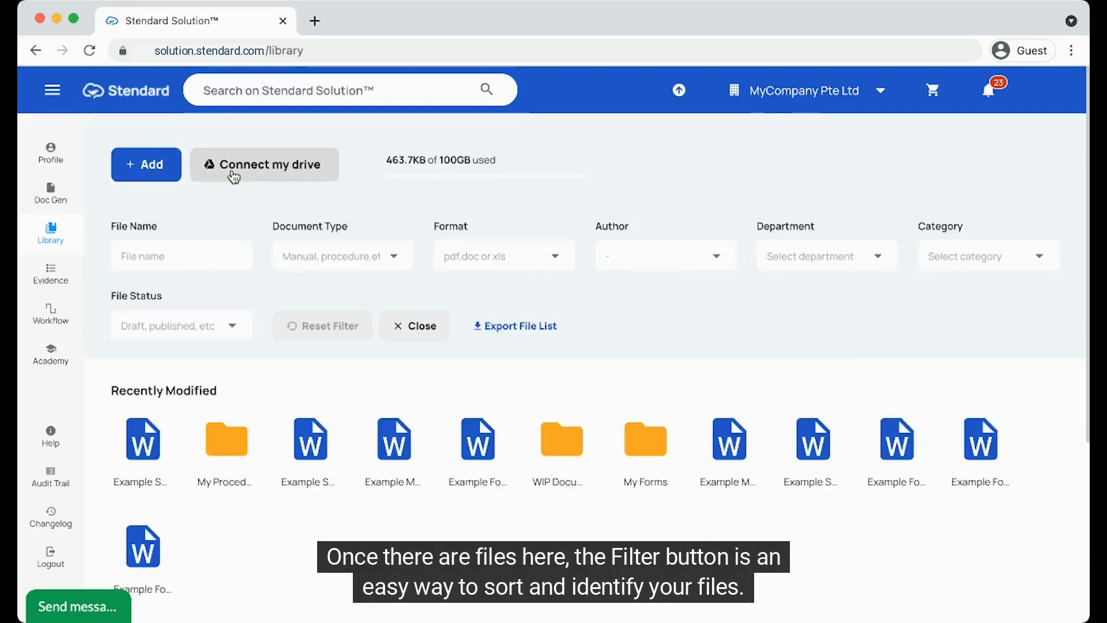
{"action": "left_click", "coordinate": [410, 326]}
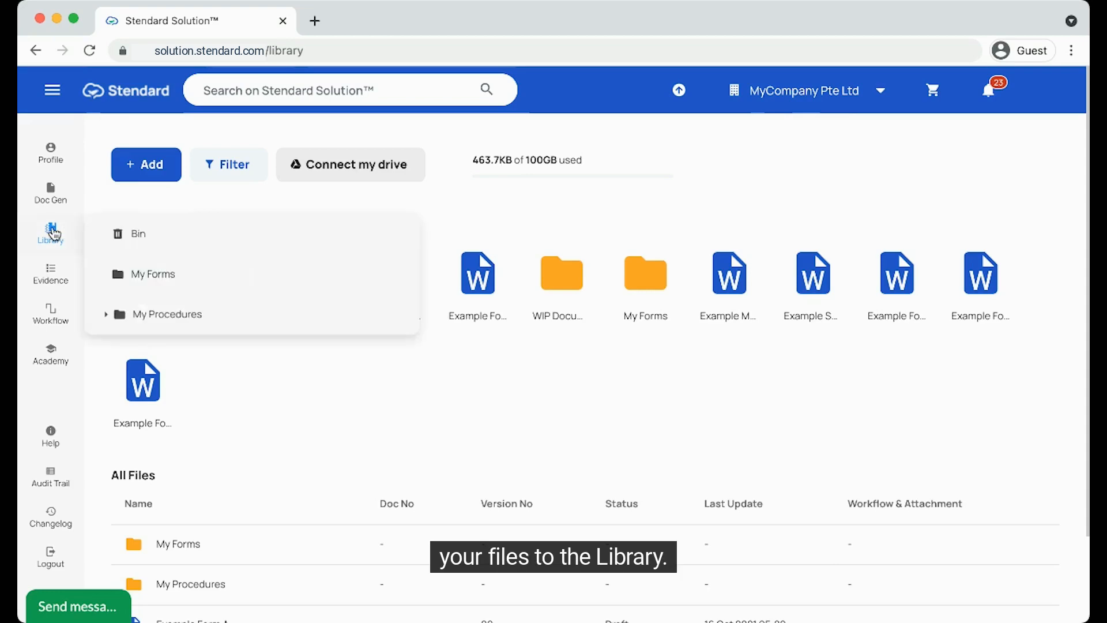
{"action": "mouse_move", "coordinate": [64, 231]}
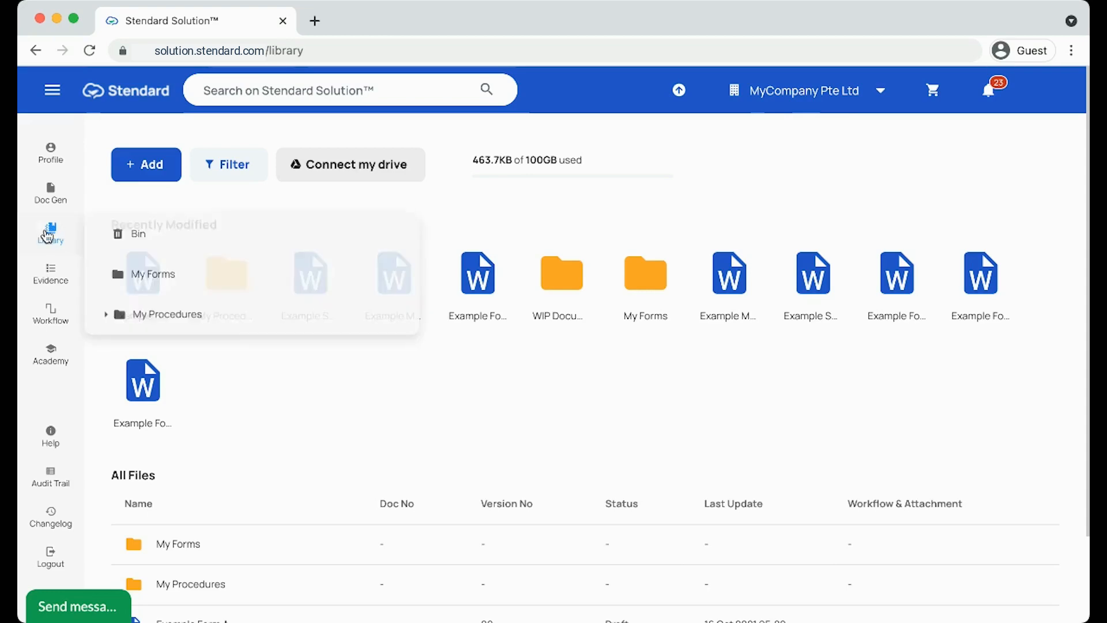
{"action": "left_click", "coordinate": [152, 236]}
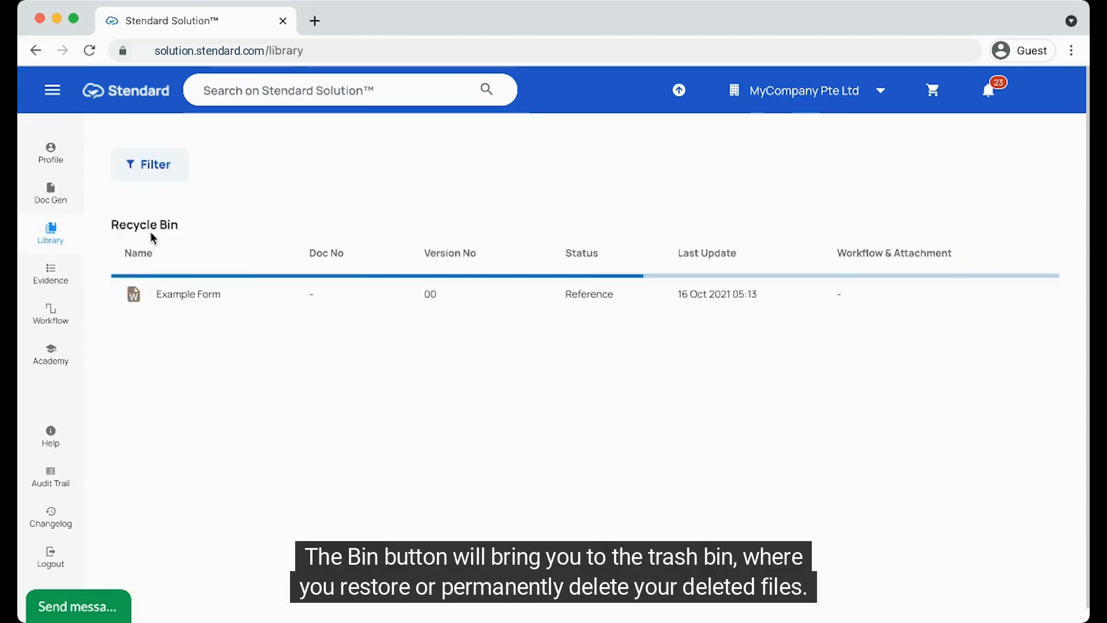
{"action": "right_click", "coordinate": [275, 294]}
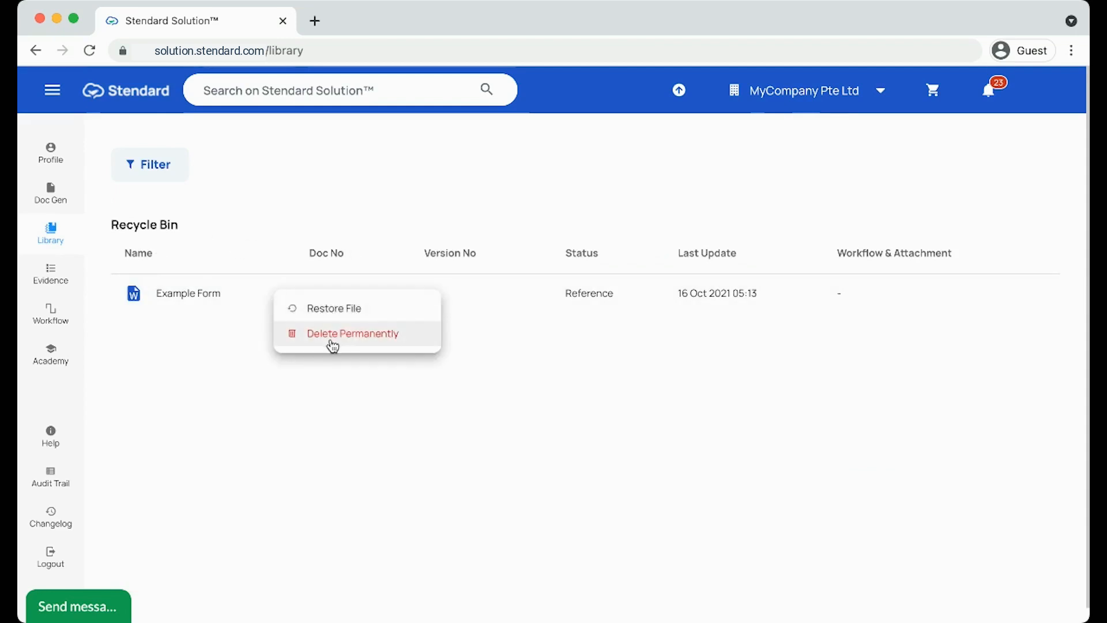
{"action": "left_click", "coordinate": [55, 241]}
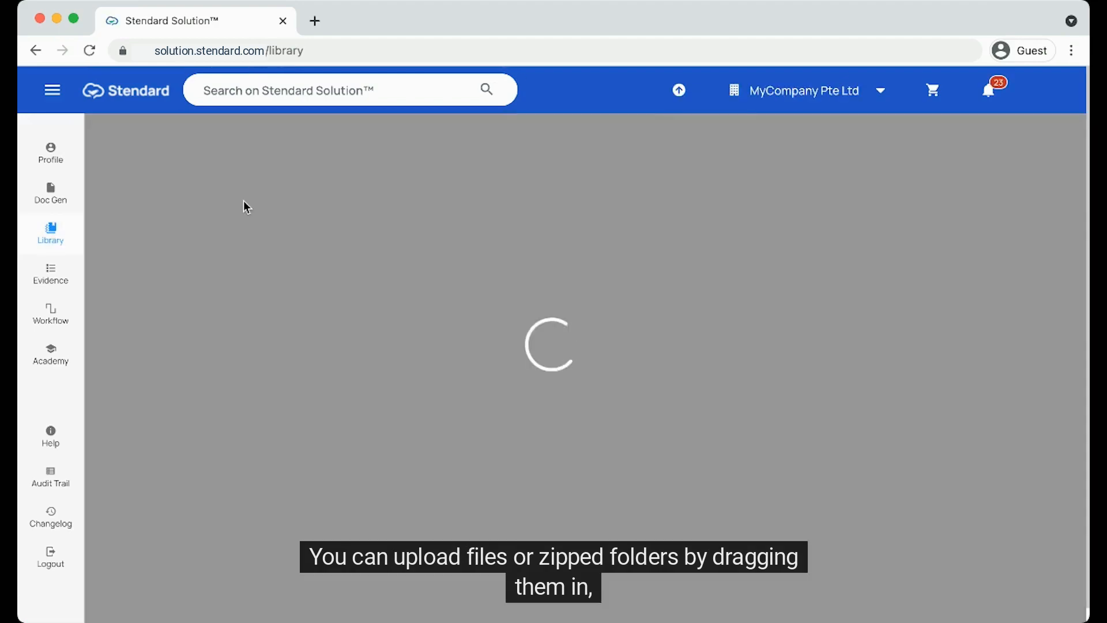
Step: Upload Example Manuals.docx with All Company Staff visibility
{"action": "left_click", "coordinate": [162, 180]}
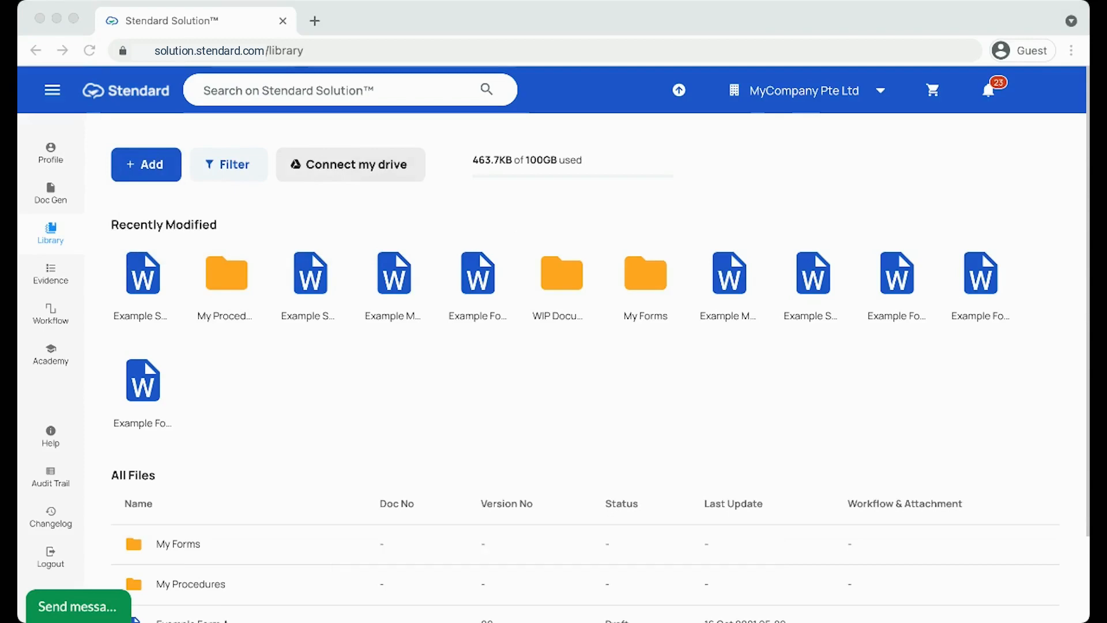
{"action": "left_click_drag", "start_coordinate": [1086, 371], "coordinate": [904, 371]}
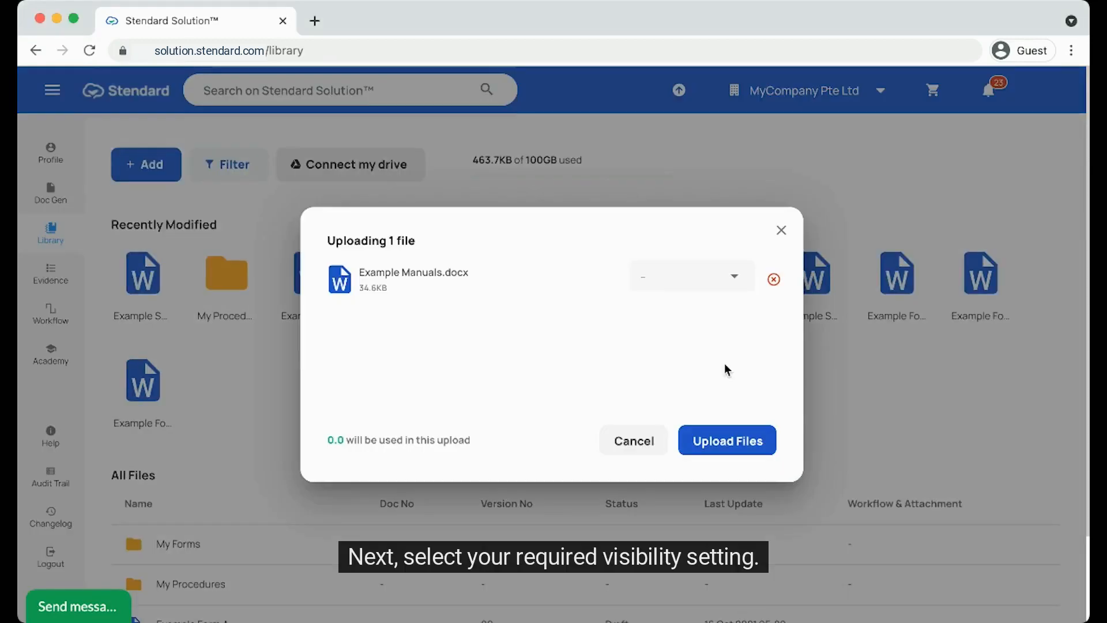
{"action": "left_click", "coordinate": [698, 285]}
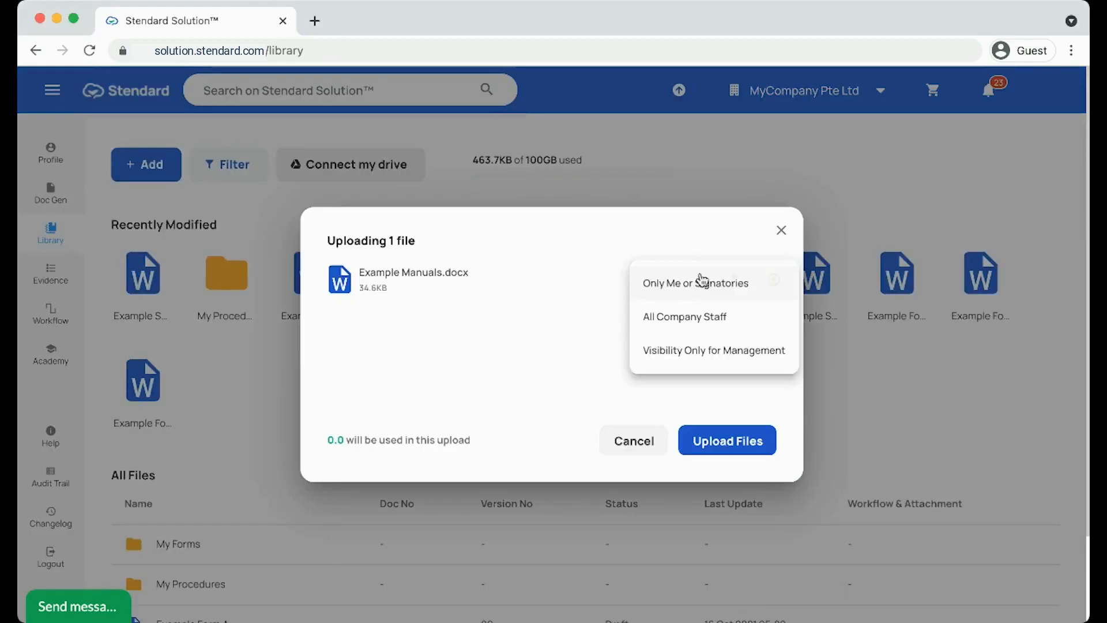
{"action": "left_click", "coordinate": [706, 326]}
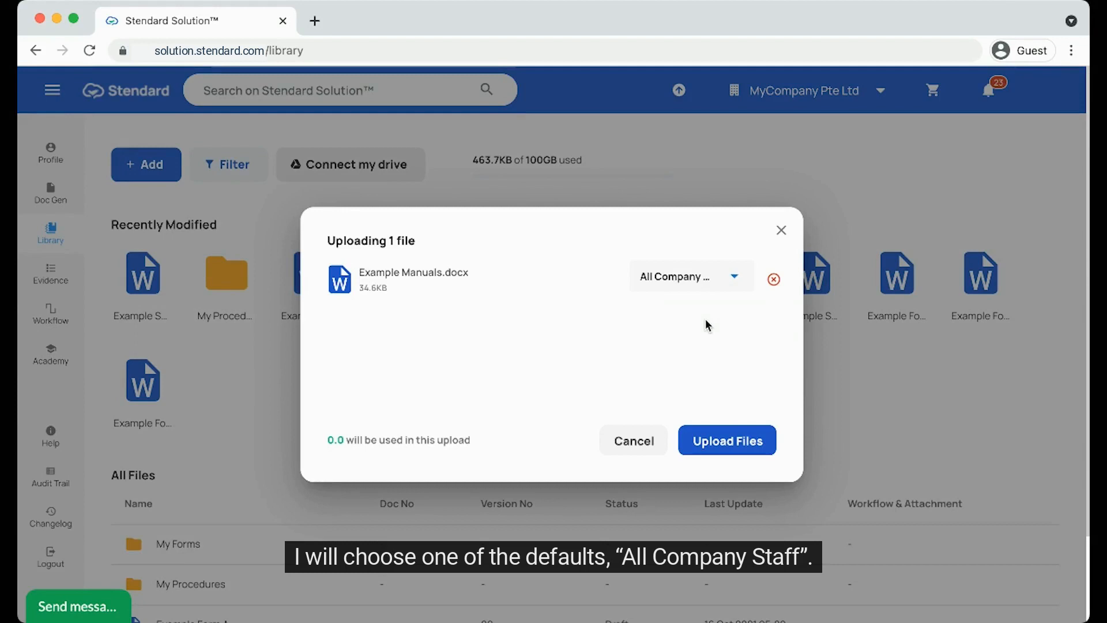
{"action": "left_click", "coordinate": [720, 440]}
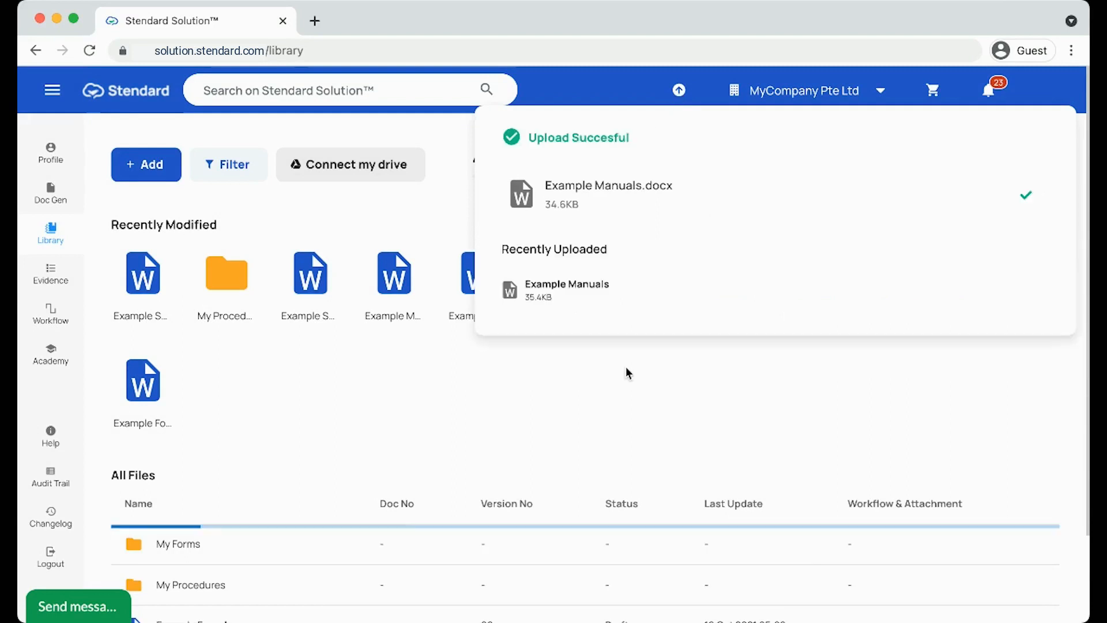
{"action": "scroll", "coordinate": [626, 368], "scroll_direction": "down", "scroll_amount": 2}
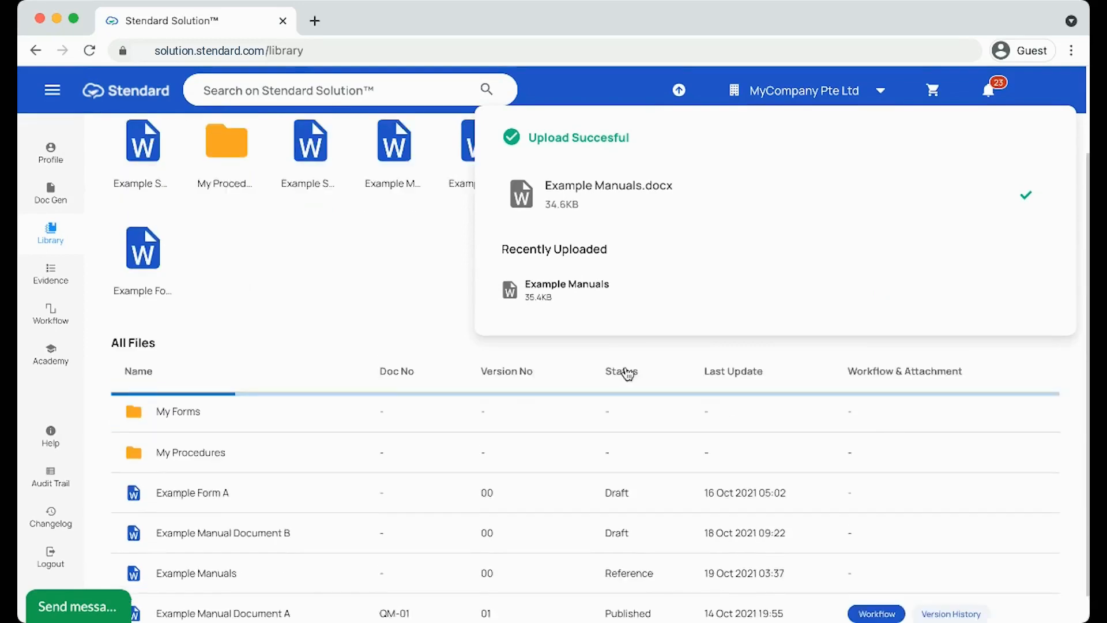
Step: In My Procedures, view WIP Document's folder info, then Example SOP A's general information
{"action": "double_click", "coordinate": [246, 505]}
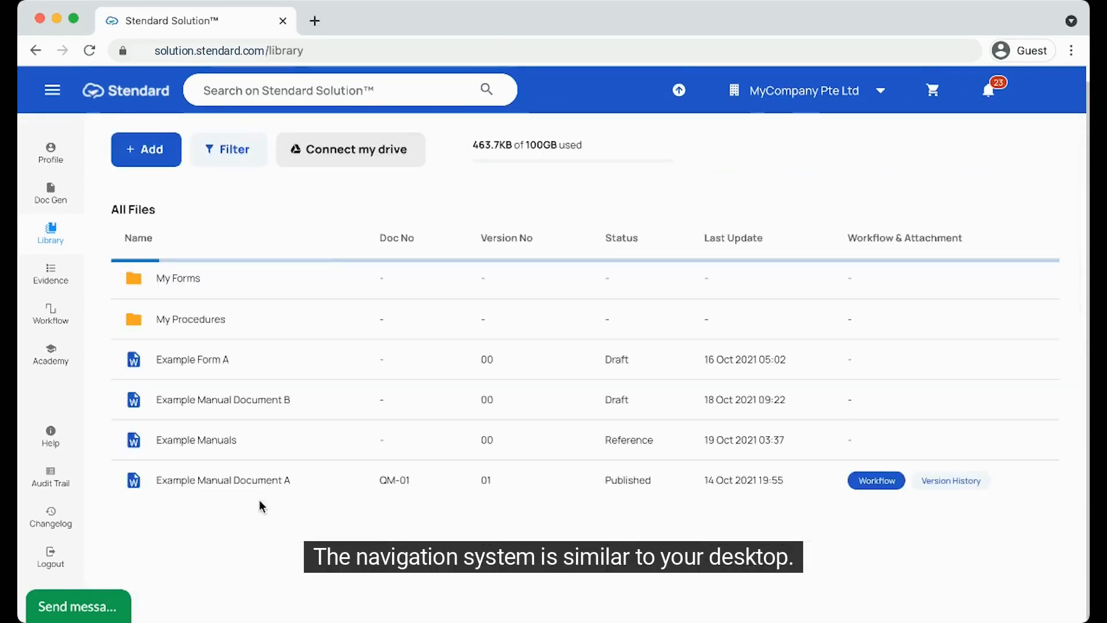
{"action": "left_click", "coordinate": [237, 334]}
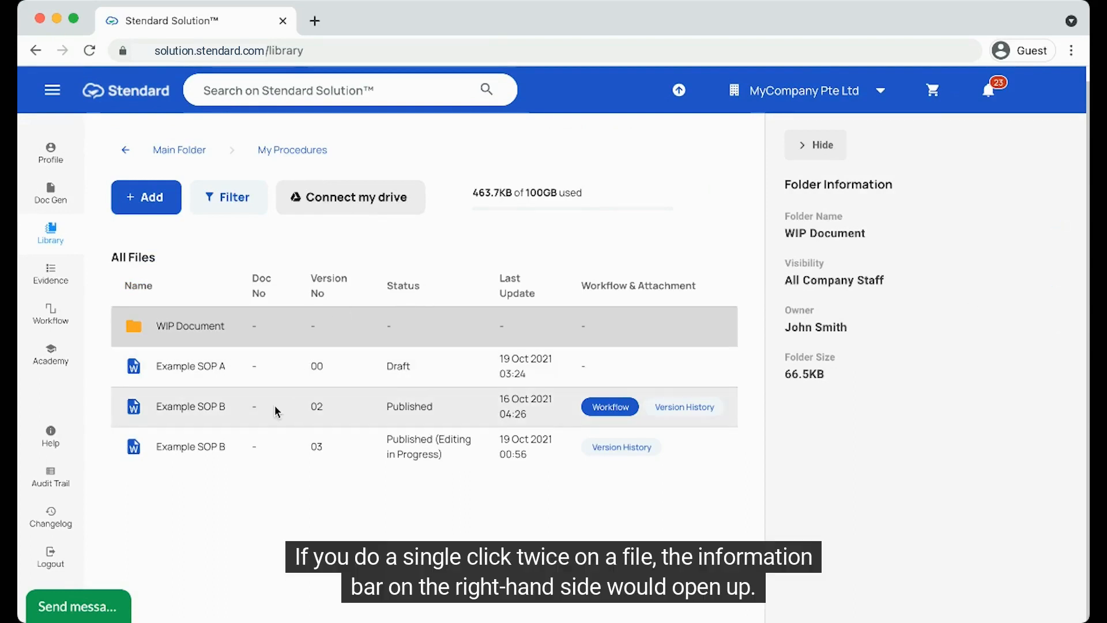
{"action": "left_click", "coordinate": [262, 379]}
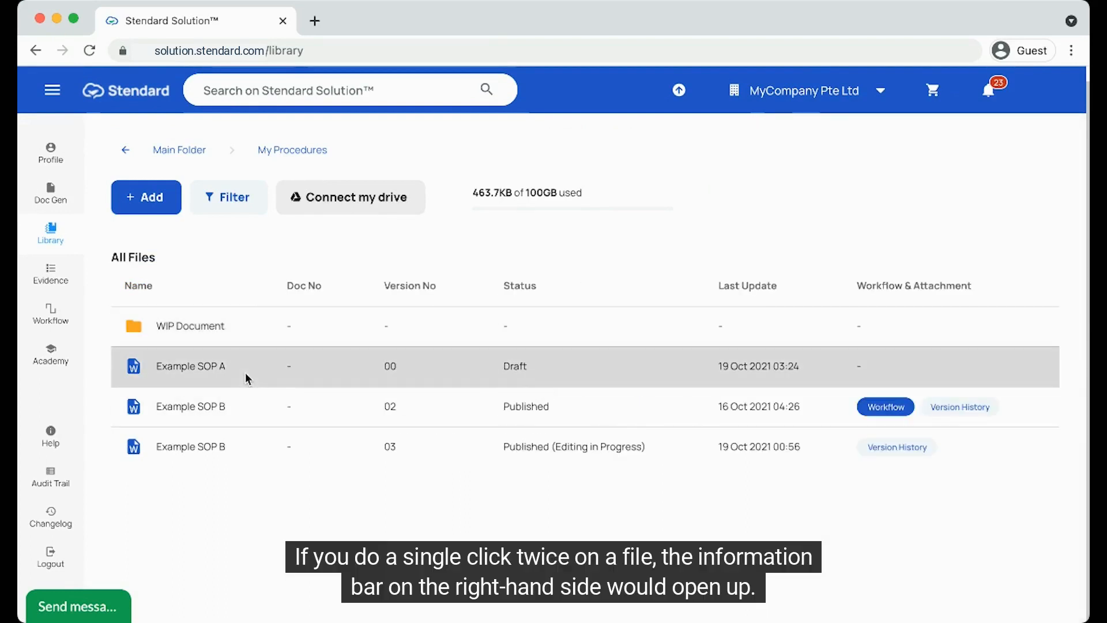
{"action": "left_click", "coordinate": [248, 379]}
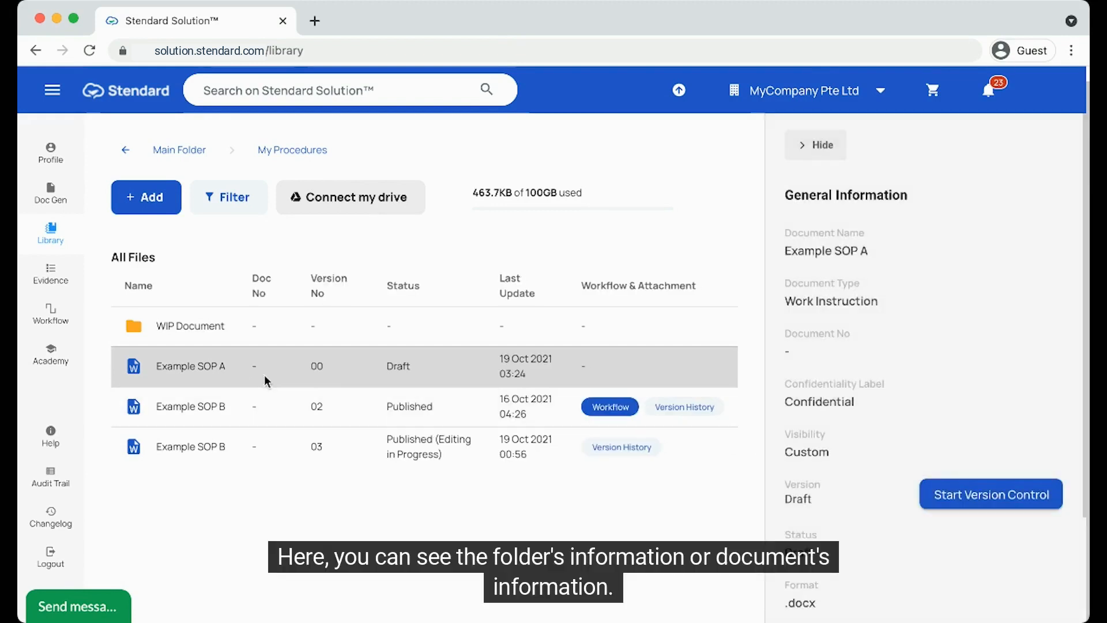
Step: Open Example SOP B's download options, toggle the signed PDF option, and close without downloading
{"action": "right_click", "coordinate": [270, 410]}
{"action": "left_click", "coordinate": [320, 562]}
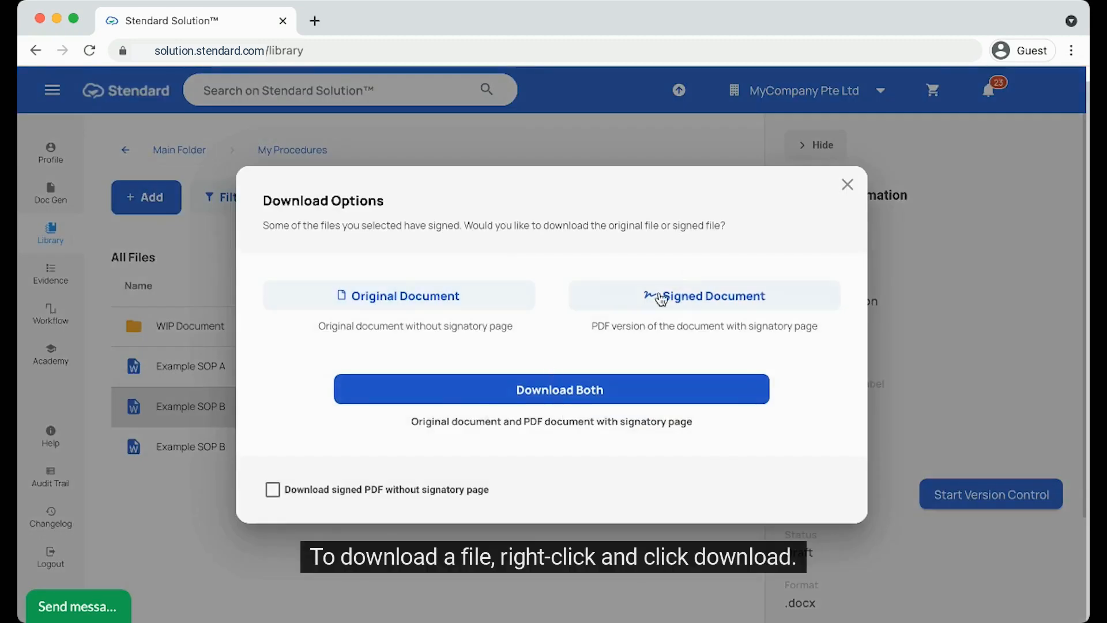
{"action": "left_click", "coordinate": [272, 489]}
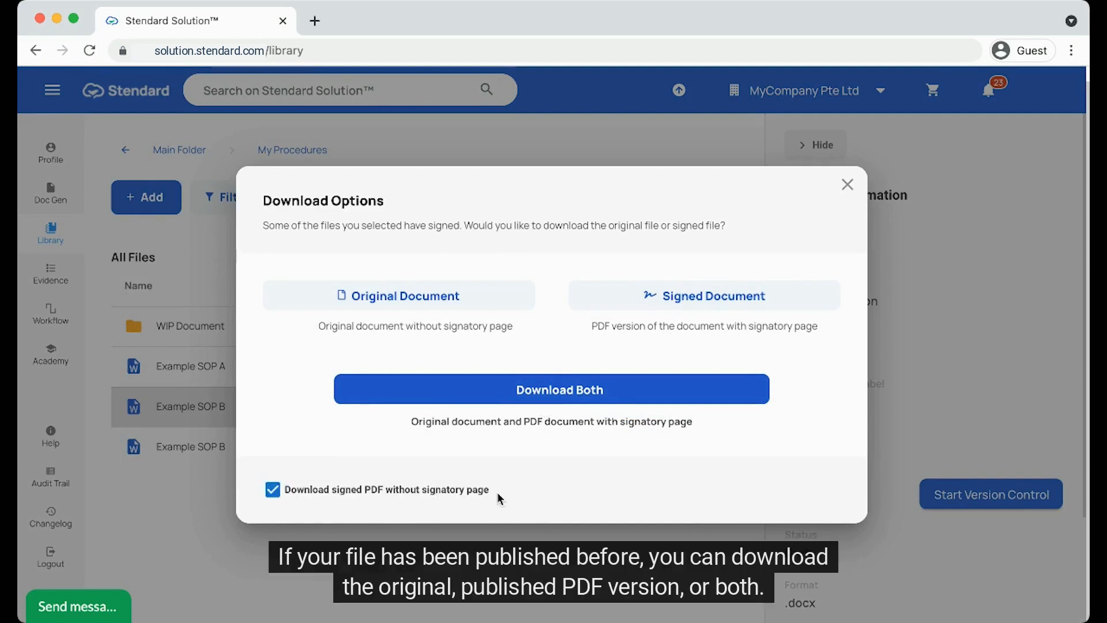
{"action": "left_click", "coordinate": [272, 490]}
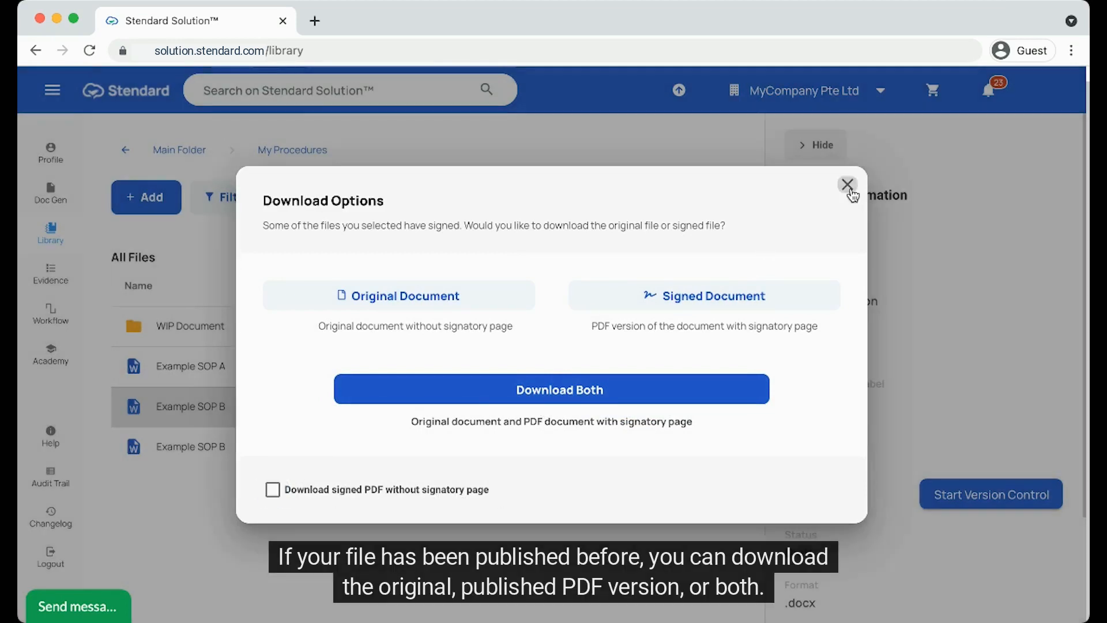
{"action": "left_click", "coordinate": [847, 185]}
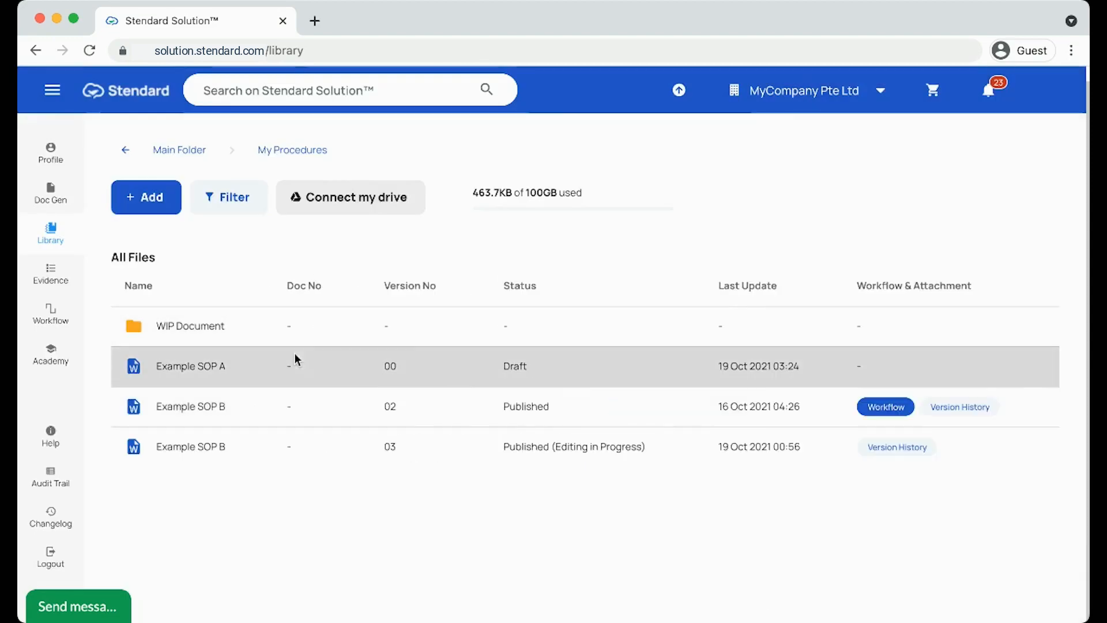
Step: Preview Example SOP A in a new tab, toggle its information panel, then return to the Library
{"action": "right_click", "coordinate": [294, 354]}
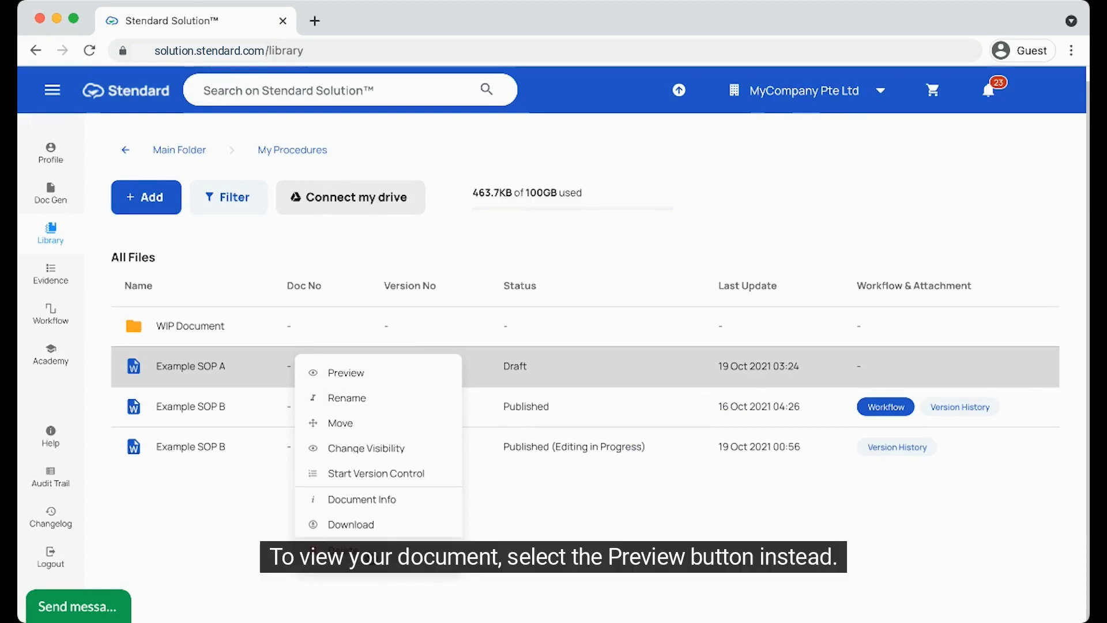
{"action": "left_click", "coordinate": [368, 373]}
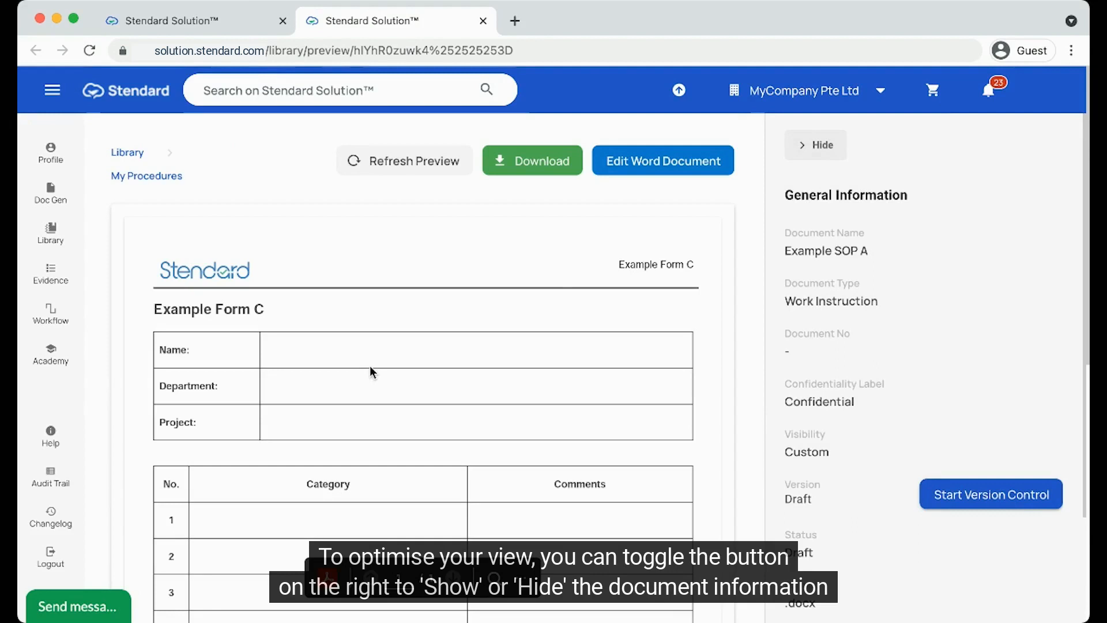
{"action": "left_click", "coordinate": [821, 149]}
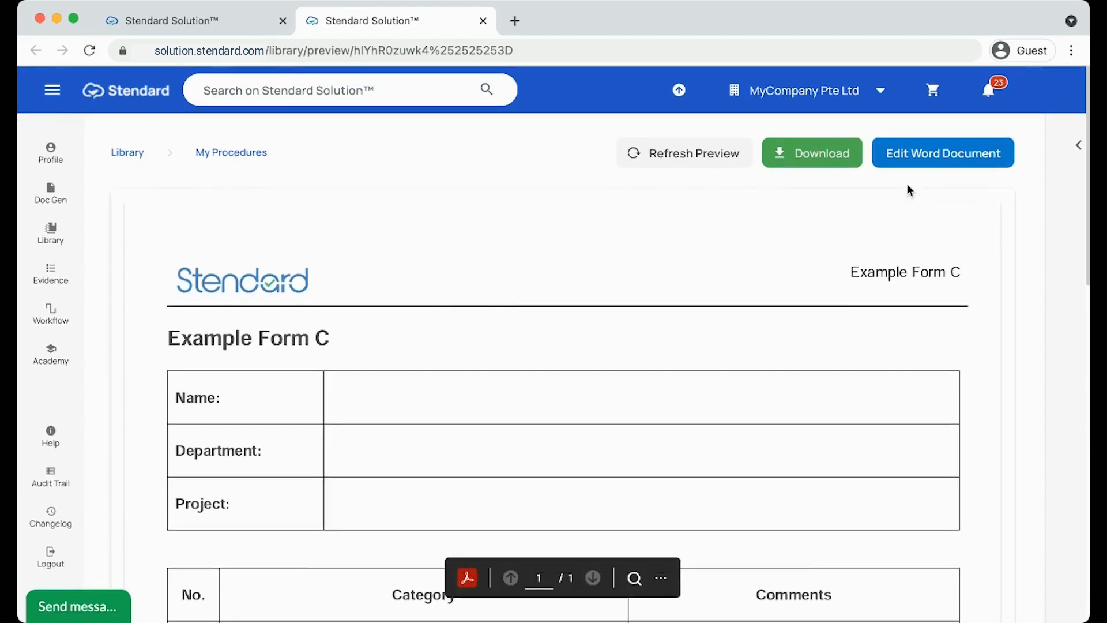
{"action": "left_click", "coordinate": [1077, 149]}
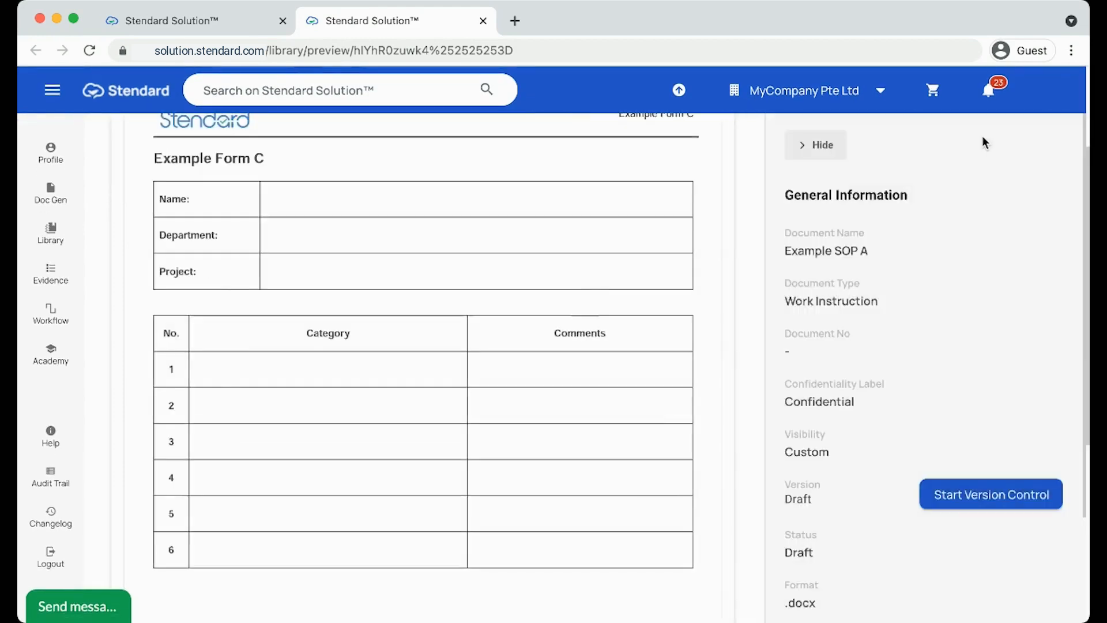
{"action": "scroll", "coordinate": [869, 249], "scroll_direction": "up", "scroll_amount": 3}
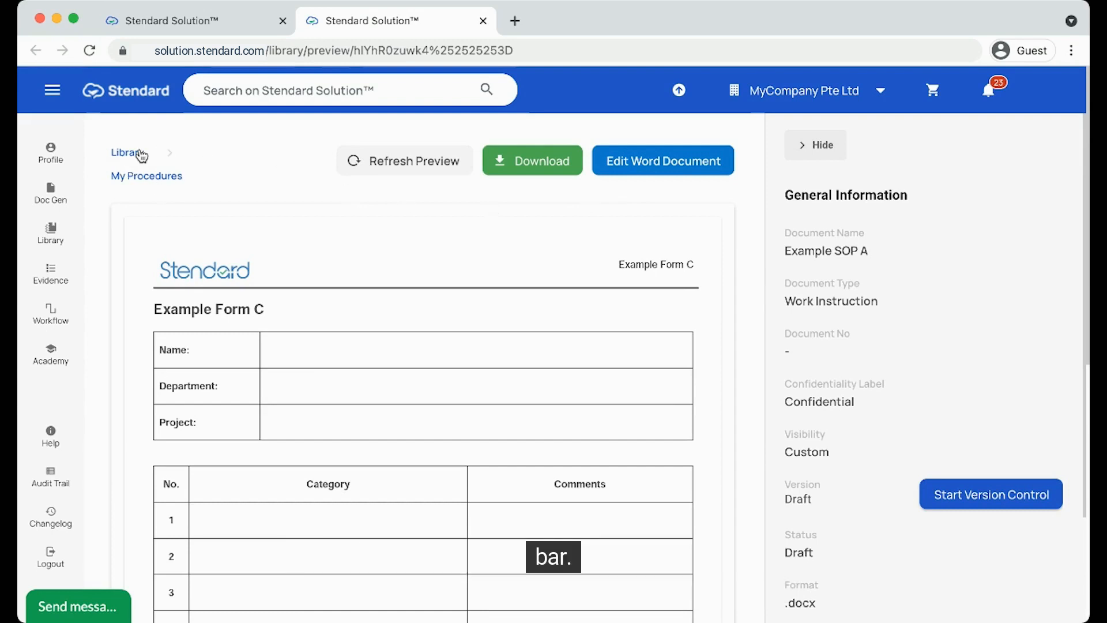
{"action": "left_click", "coordinate": [51, 243]}
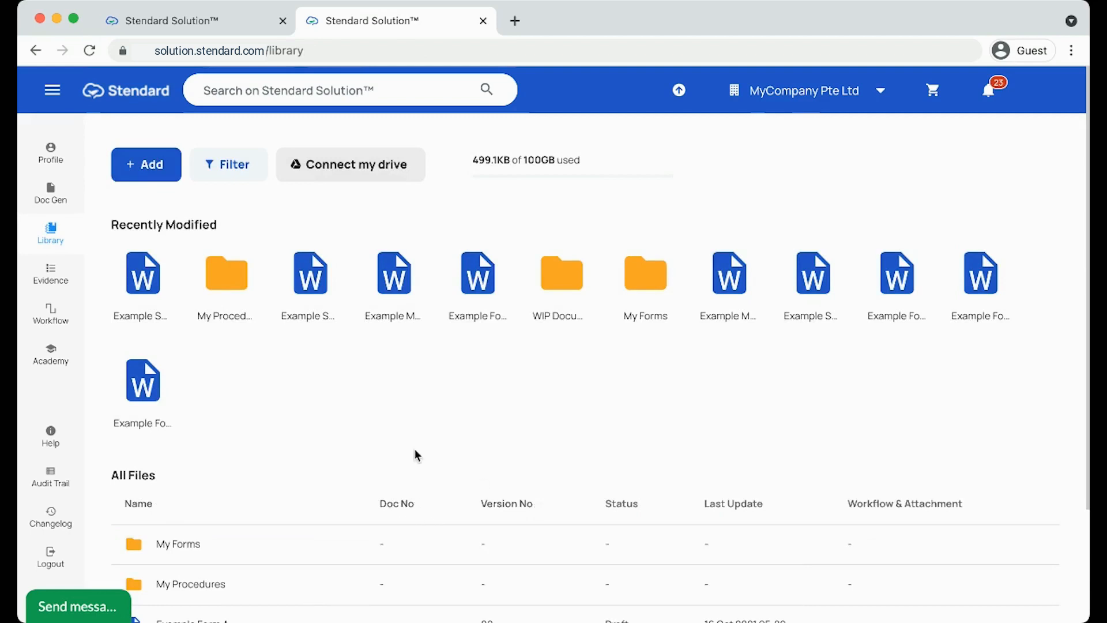
Step: Filter the library to Published file status and export the file list to CSV
{"action": "left_click", "coordinate": [401, 99]}
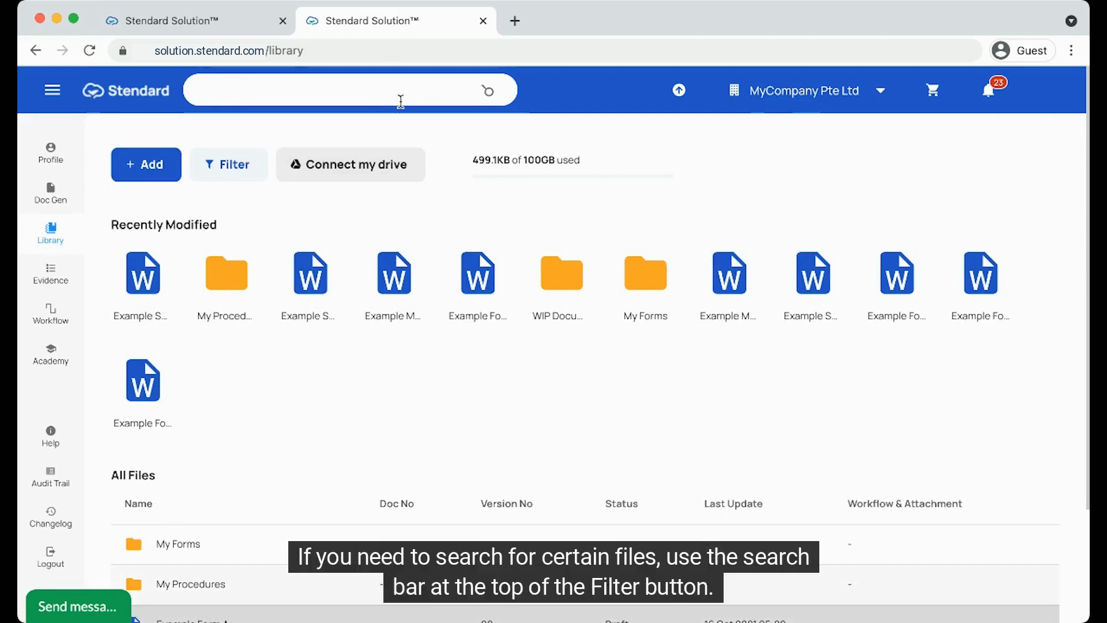
{"action": "left_click", "coordinate": [239, 167]}
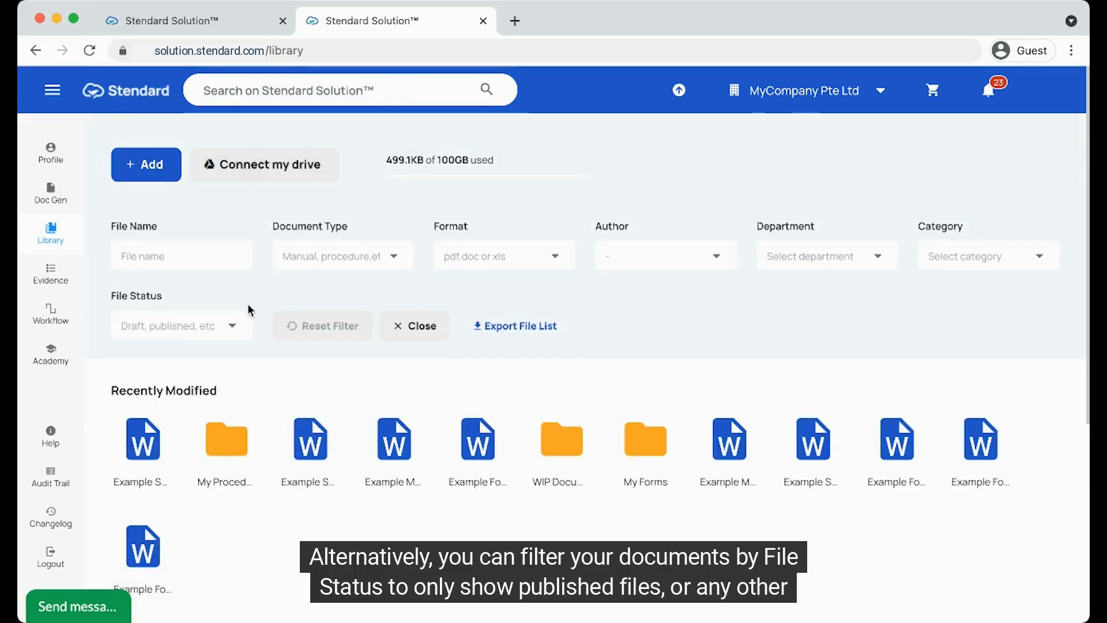
{"action": "left_click", "coordinate": [225, 328]}
{"action": "scroll", "coordinate": [245, 473], "scroll_direction": "down", "scroll_amount": 3}
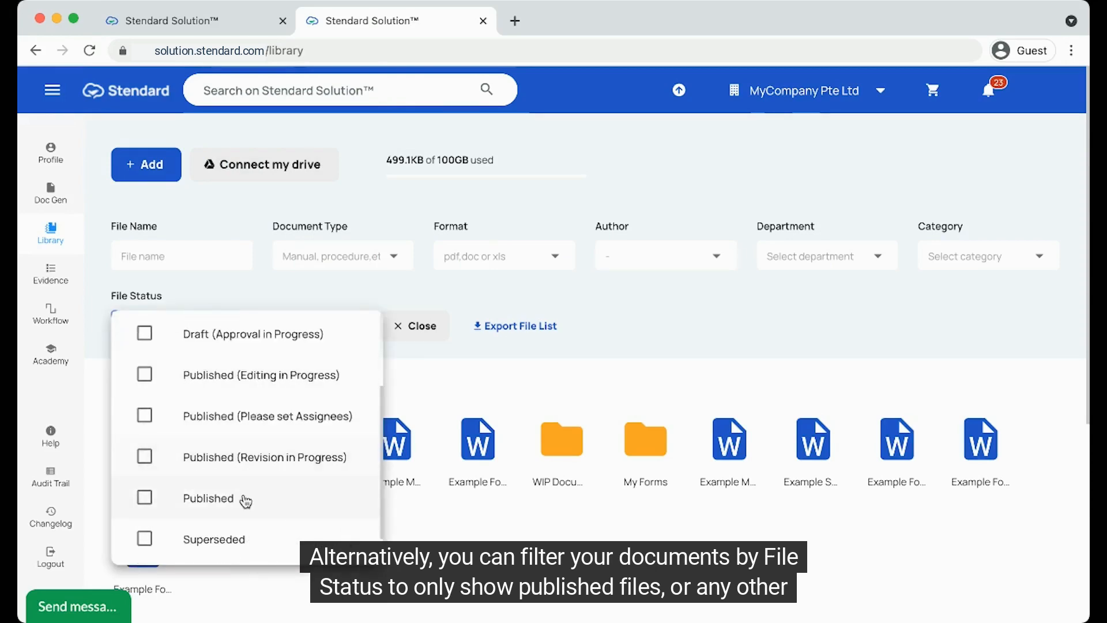
{"action": "left_click", "coordinate": [245, 501]}
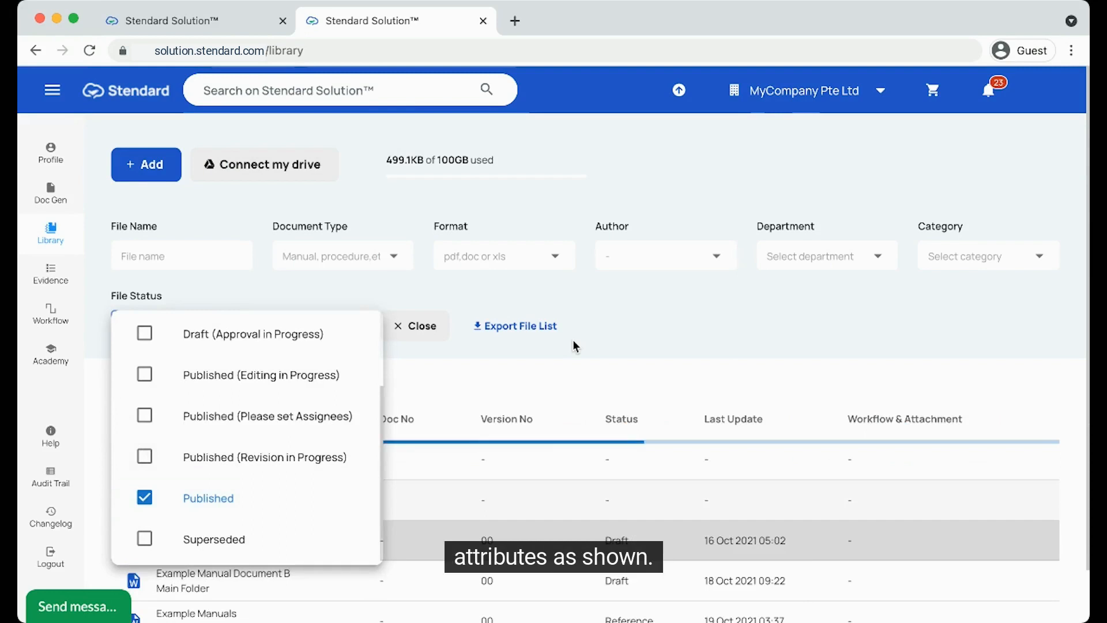
{"action": "left_click", "coordinate": [650, 375]}
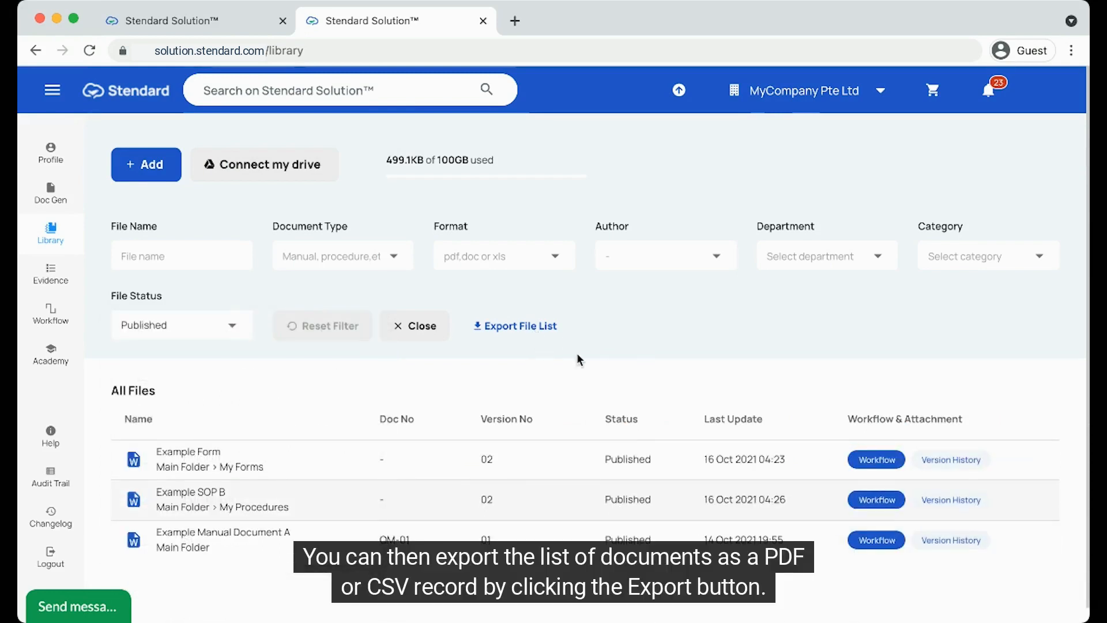
{"action": "left_click", "coordinate": [548, 329]}
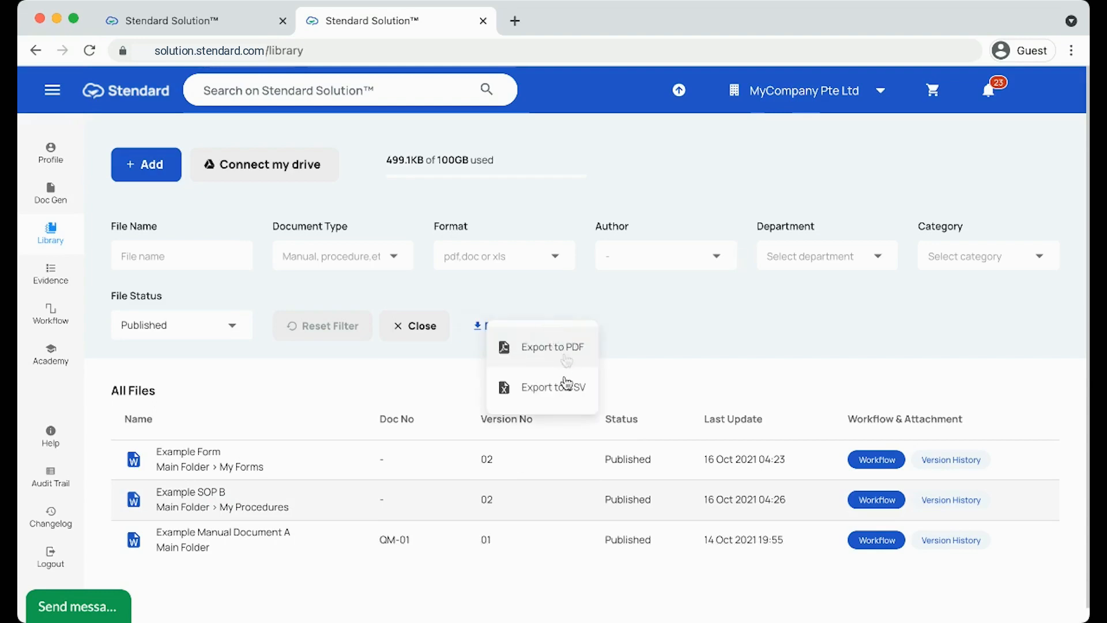
{"action": "left_click", "coordinate": [566, 385]}
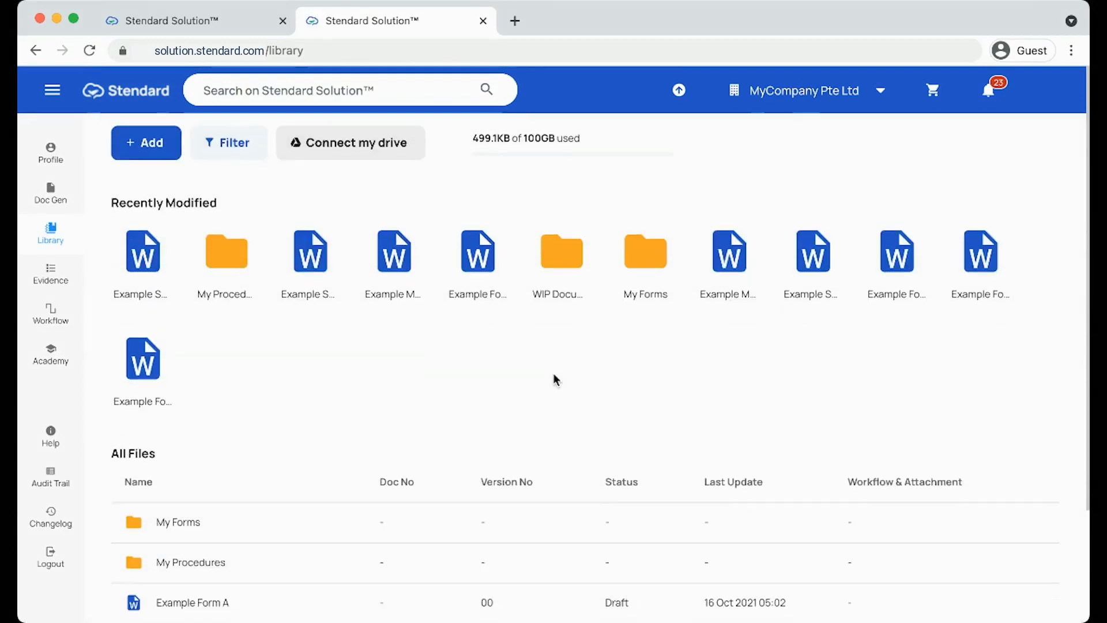
Step: Open Example Form A's details and save its document name unchanged as Example Form A
{"action": "scroll", "coordinate": [553, 379], "scroll_direction": "down", "scroll_amount": 2}
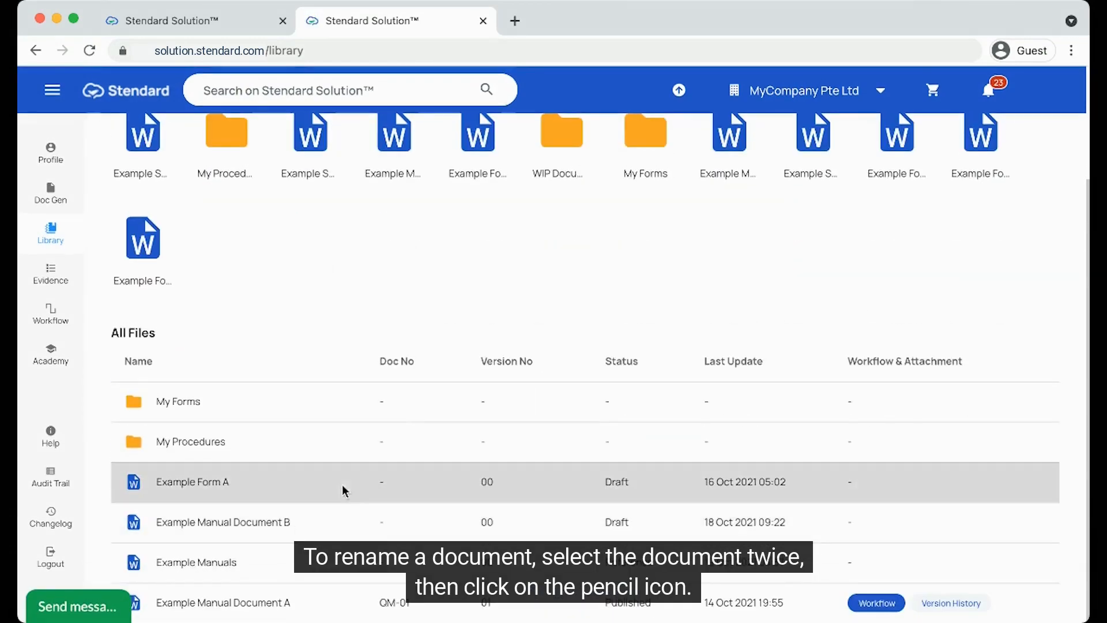
{"action": "left_click", "coordinate": [373, 486]}
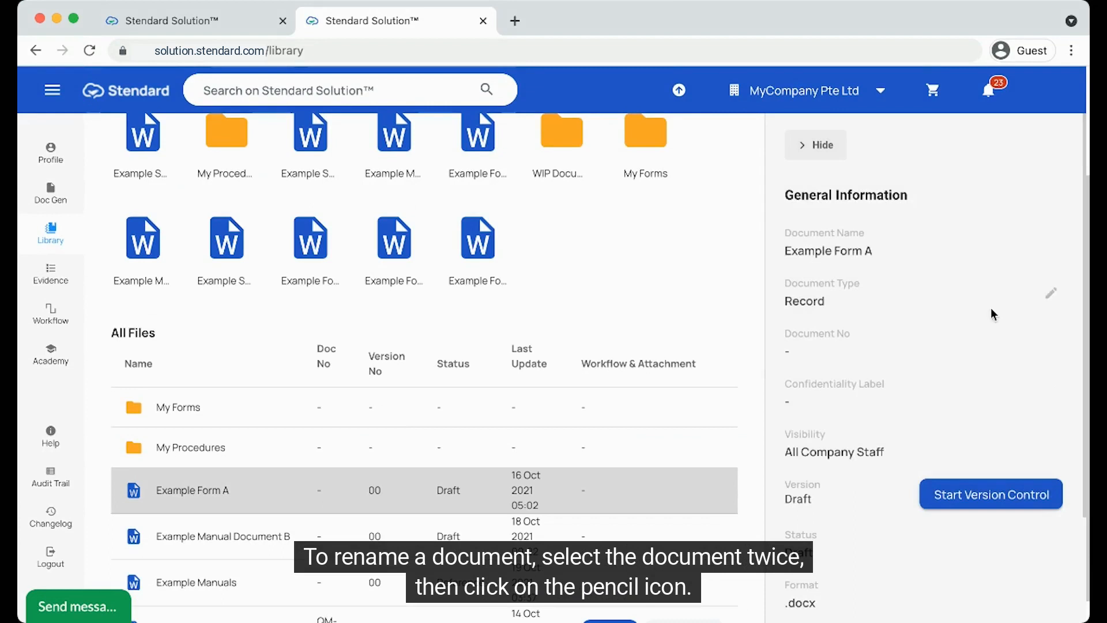
{"action": "left_click", "coordinate": [1049, 246]}
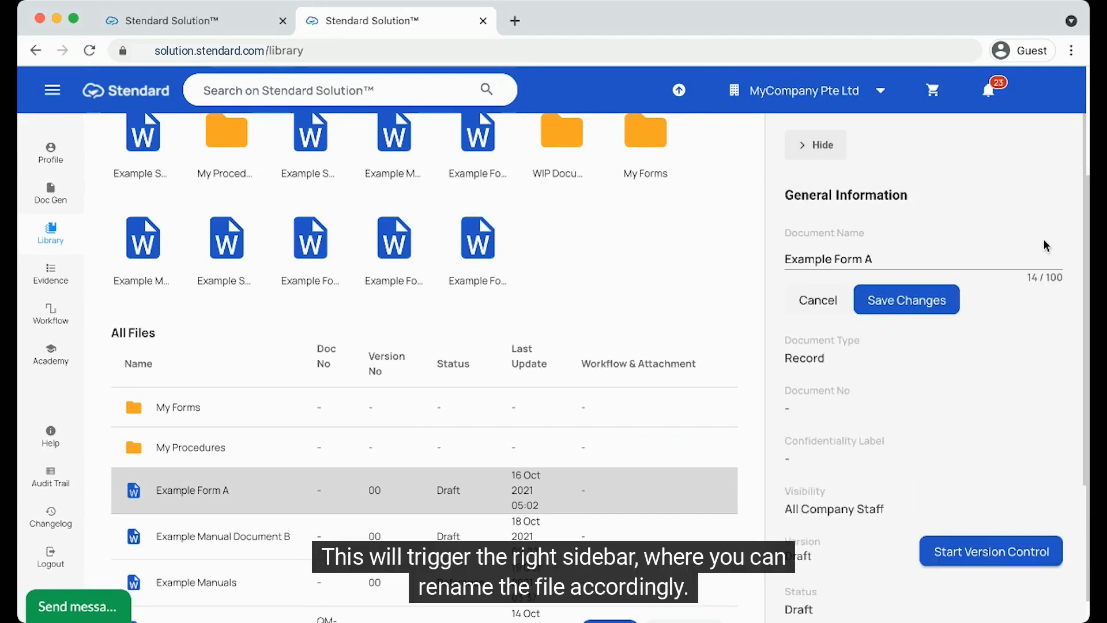
{"action": "left_click", "coordinate": [928, 307]}
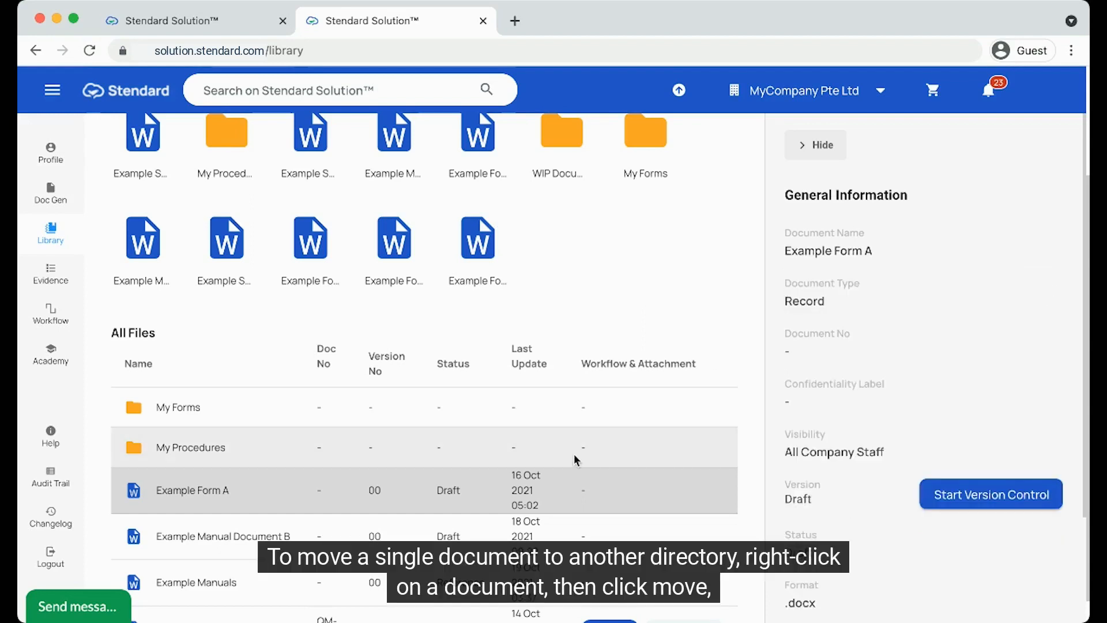
Step: Move Example Form A into the My Procedures folder
{"action": "right_click", "coordinate": [282, 493]}
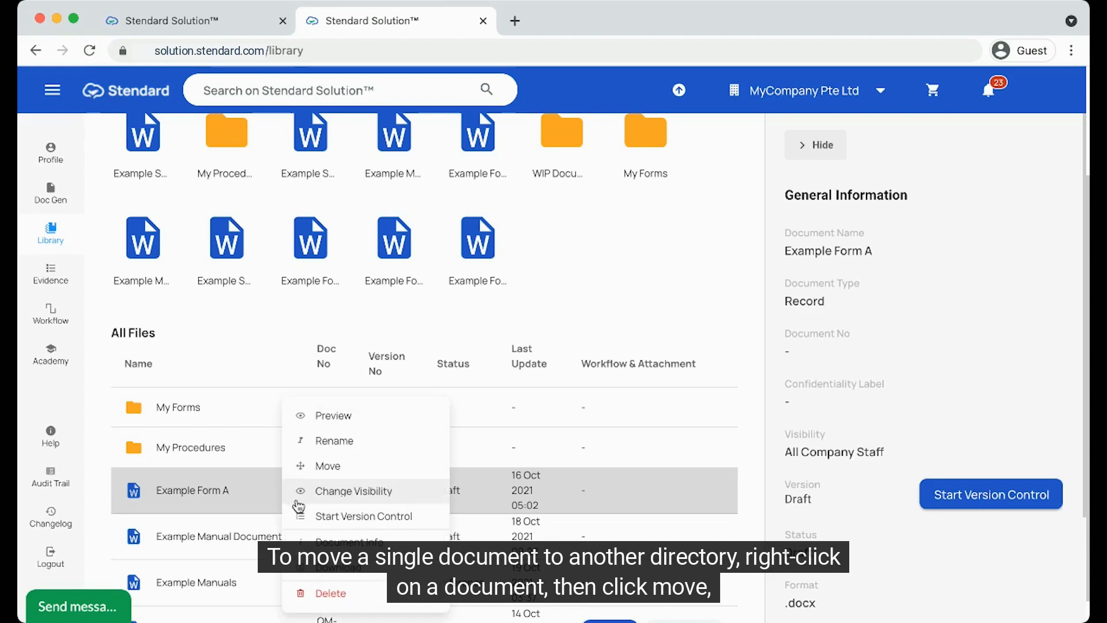
{"action": "left_click", "coordinate": [344, 464]}
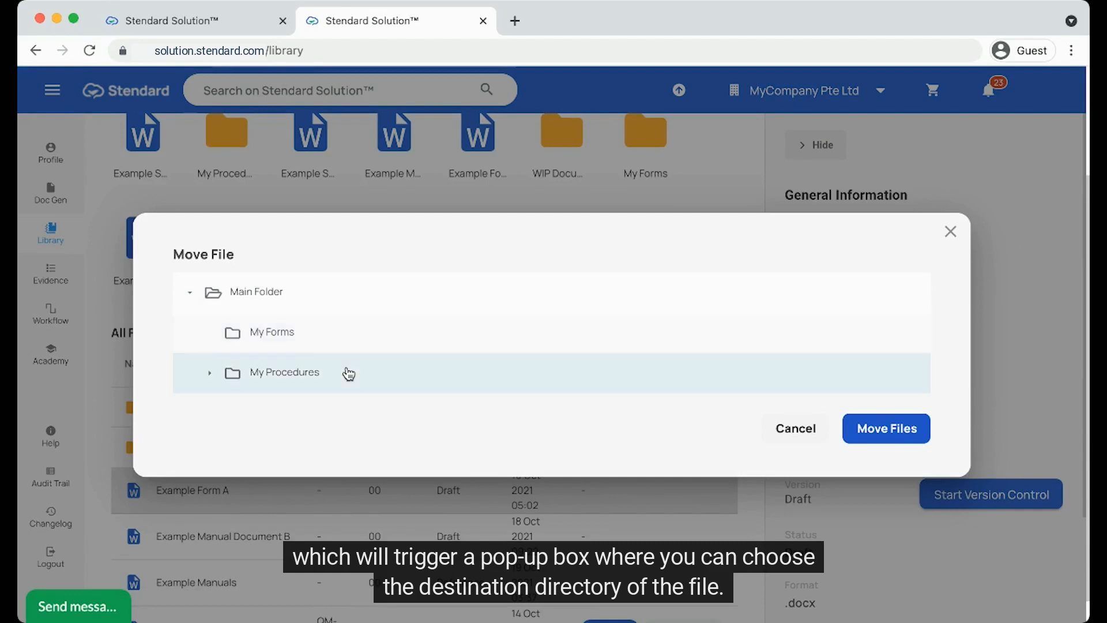
{"action": "left_click", "coordinate": [900, 437]}
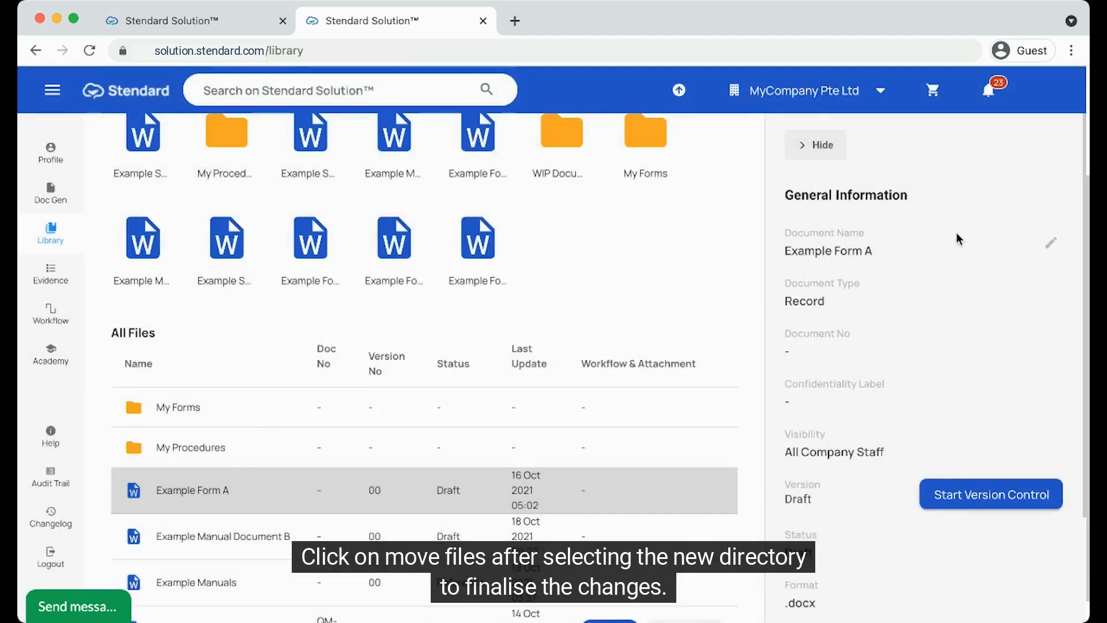
Step: Select Example Form A, Example Manual Document B and Example Manuals, start a move to Main Folder, then cancel
{"action": "scroll", "coordinate": [437, 516], "scroll_direction": "down", "scroll_amount": 1}
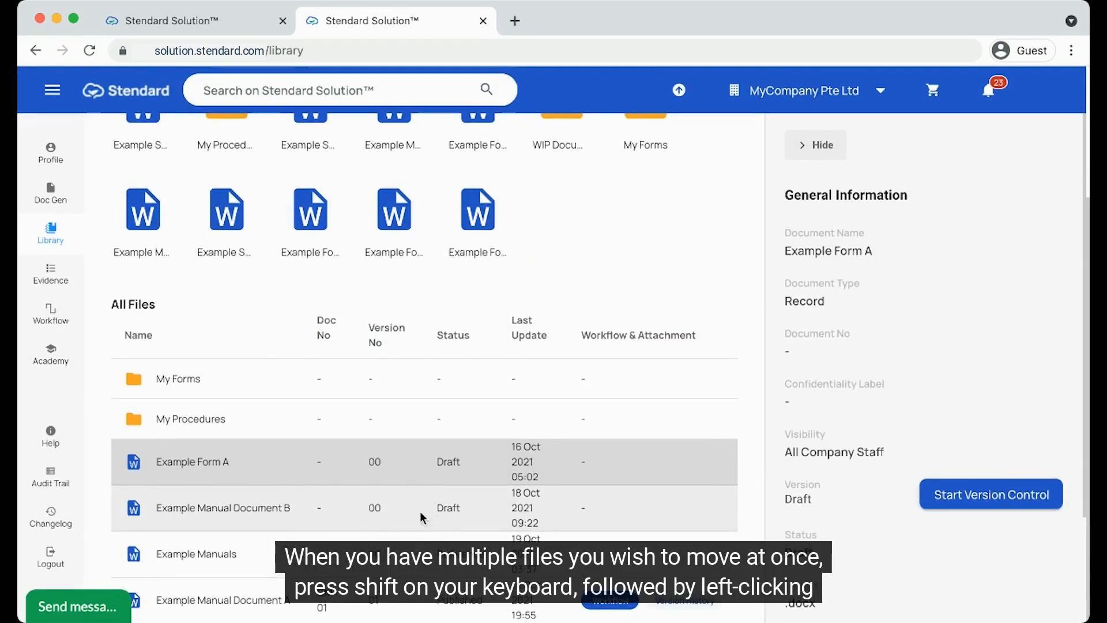
{"action": "left_click", "coordinate": [285, 509], "text": "shift"}
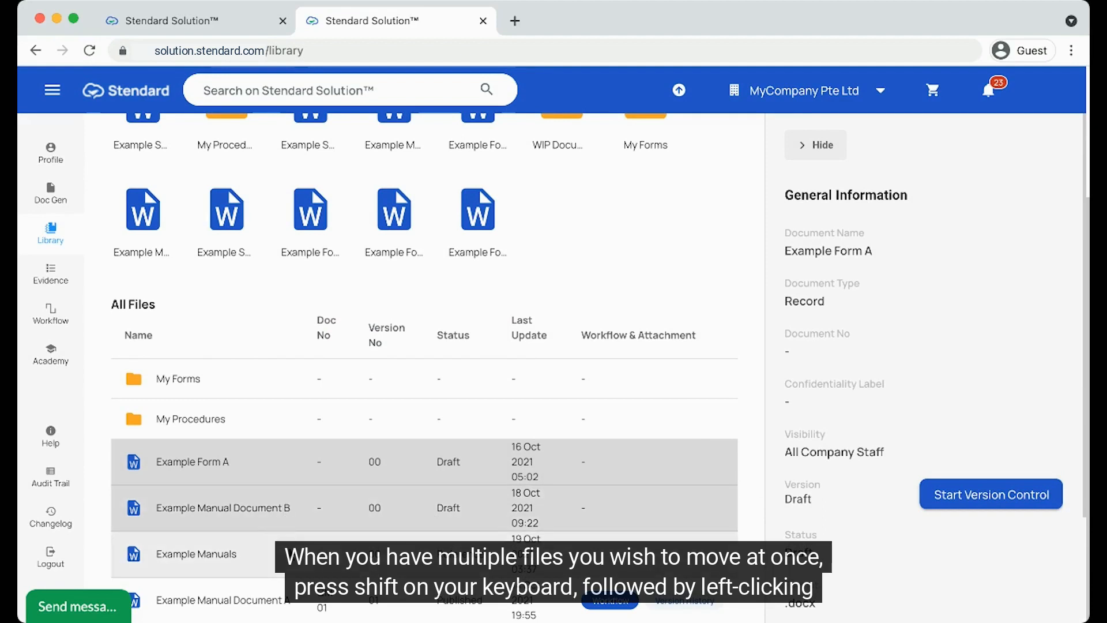
{"action": "left_click", "coordinate": [290, 557], "text": "shift"}
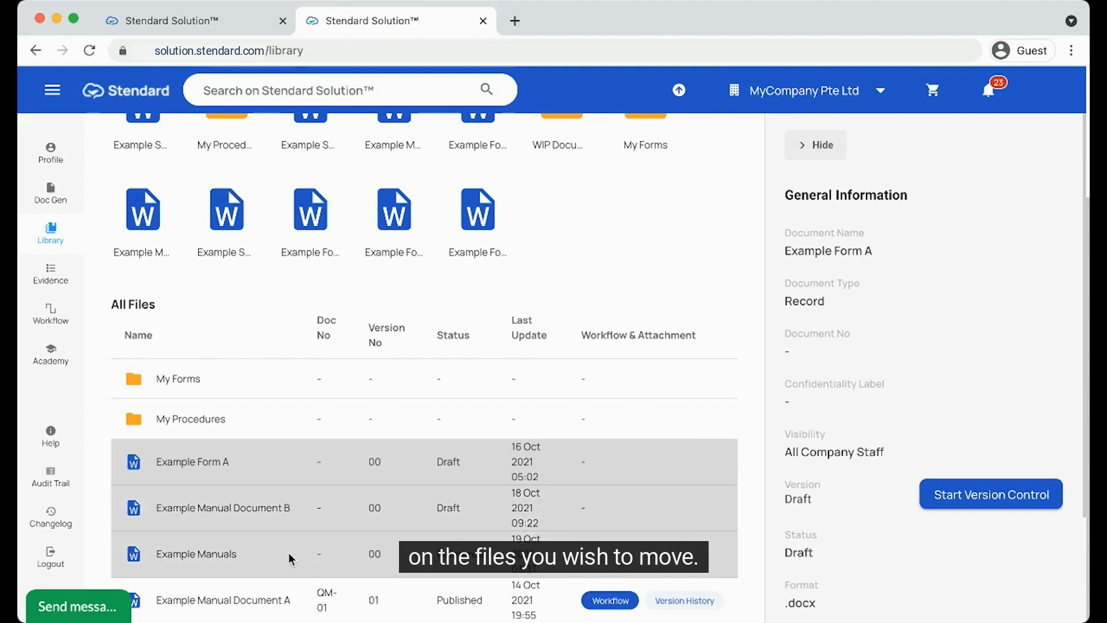
{"action": "right_click", "coordinate": [289, 557]}
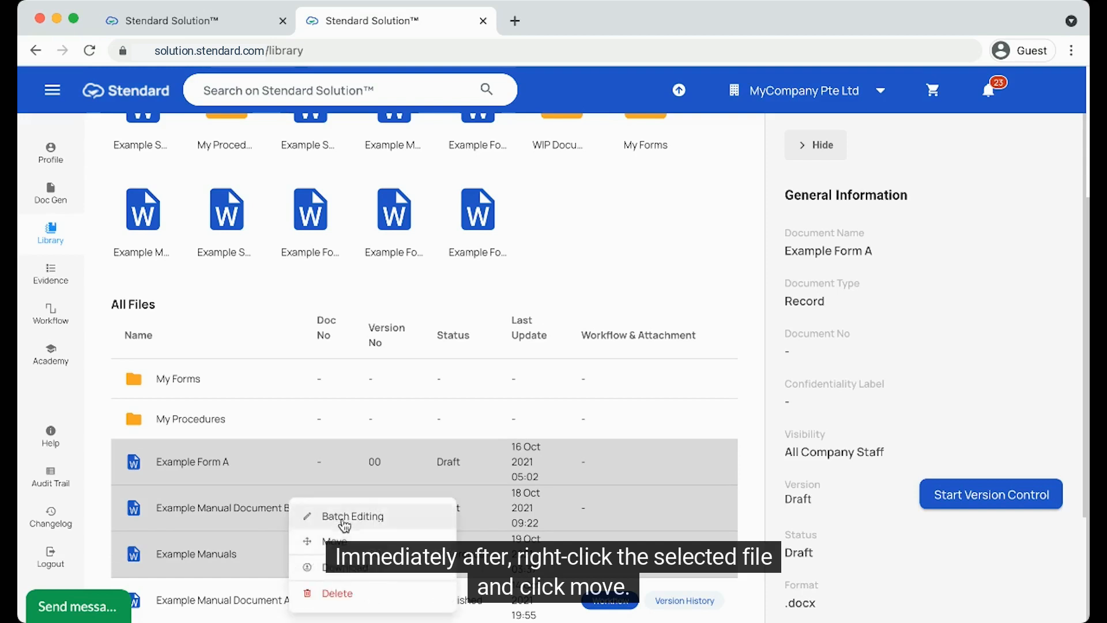
{"action": "left_click", "coordinate": [344, 542]}
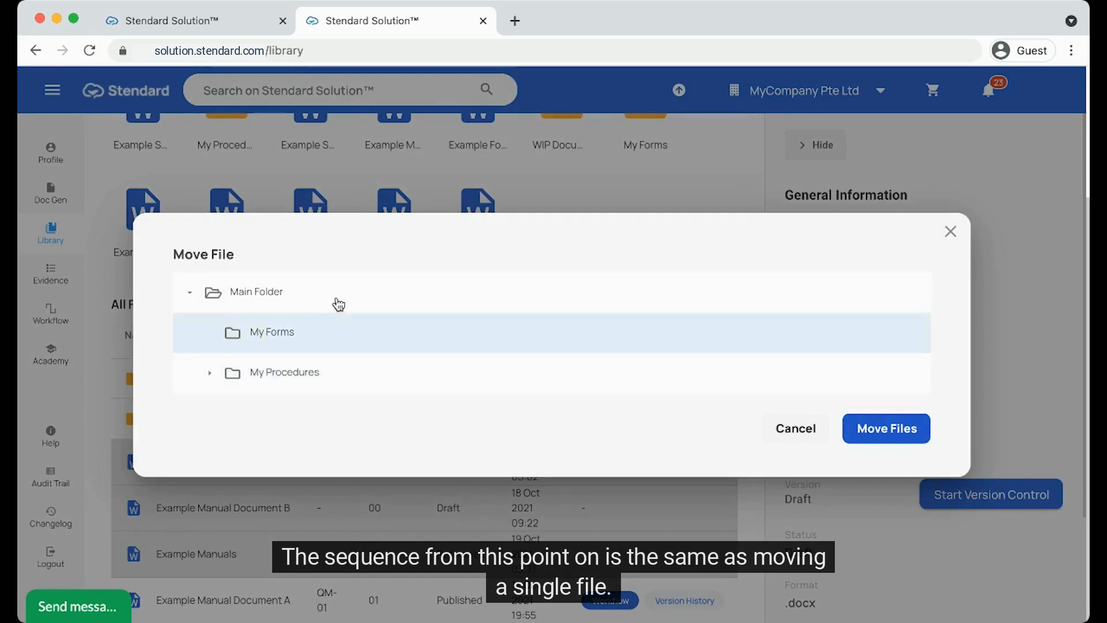
{"action": "left_click", "coordinate": [338, 304]}
{"action": "left_click", "coordinate": [952, 232]}
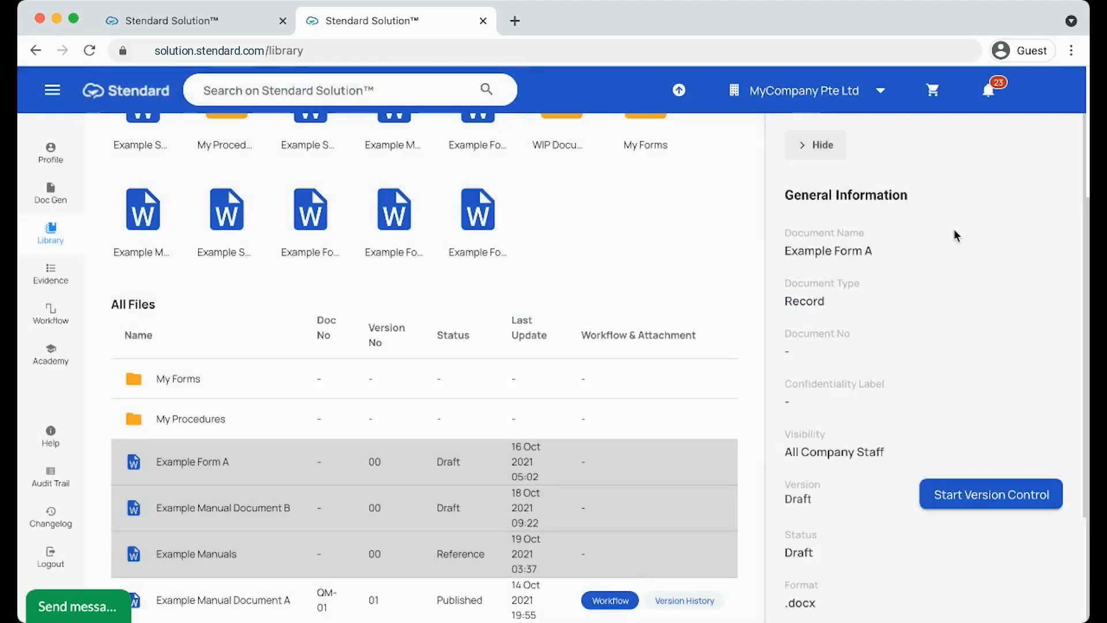
Step: Select only Example Form A and open its visibility settings
{"action": "left_click", "coordinate": [308, 464]}
{"action": "left_click", "coordinate": [351, 480]}
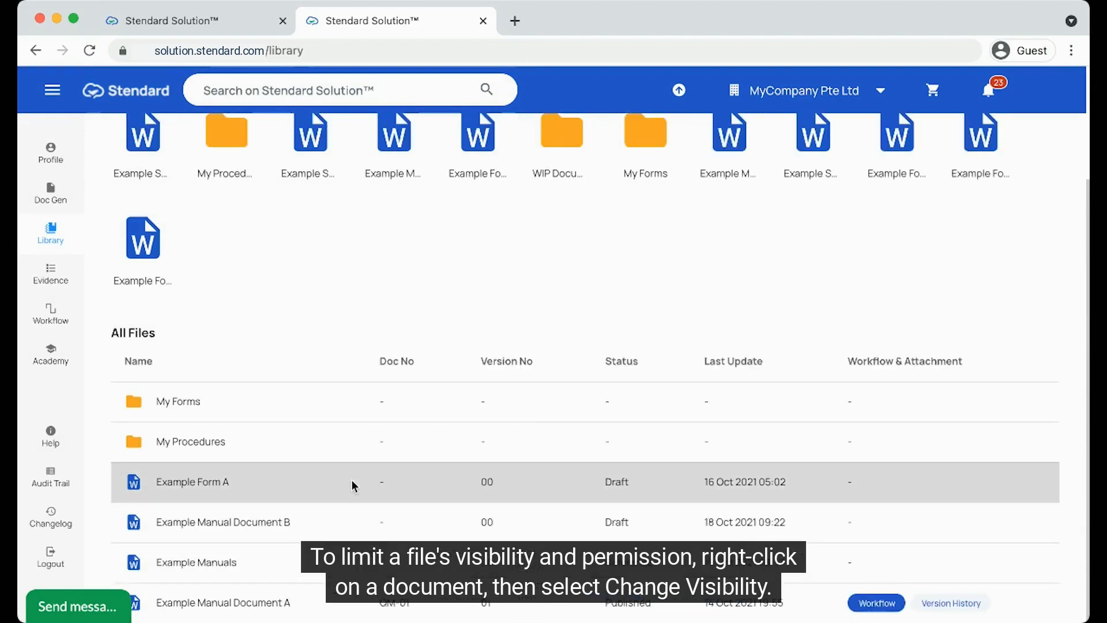
{"action": "right_click", "coordinate": [353, 486]}
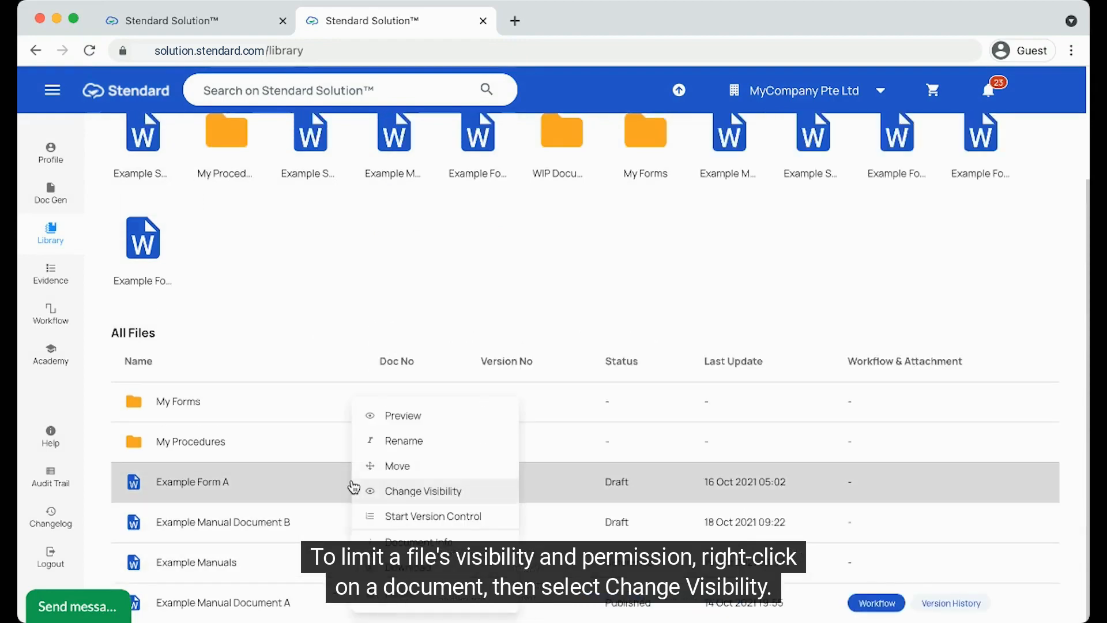
{"action": "left_click", "coordinate": [398, 494]}
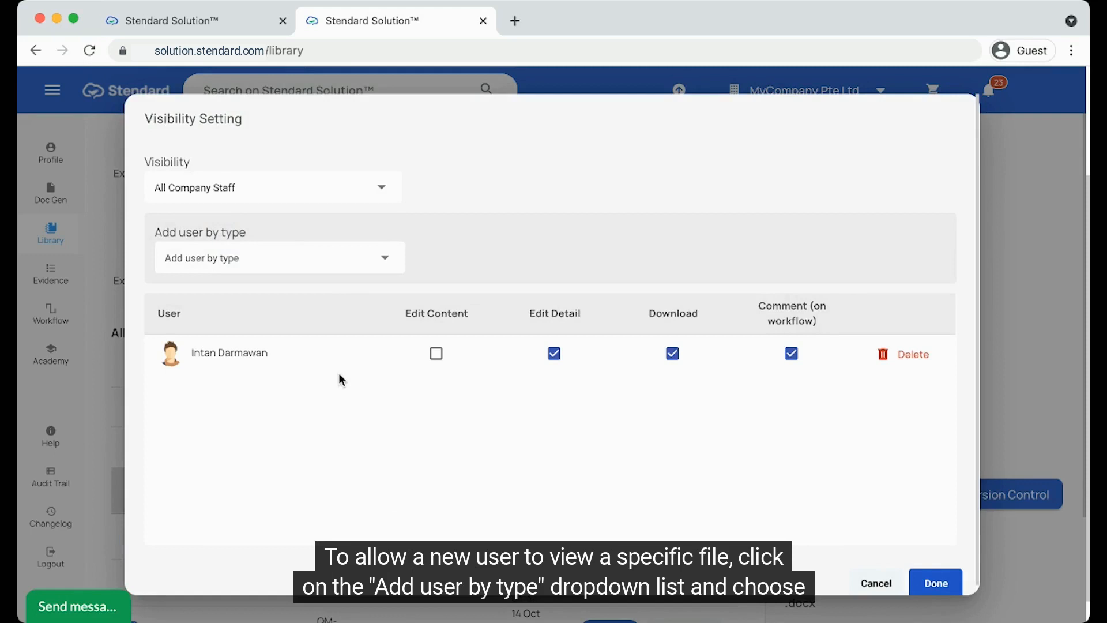
Step: Add a user by Email and enter the user's e-mail address
{"action": "left_click", "coordinate": [357, 267]}
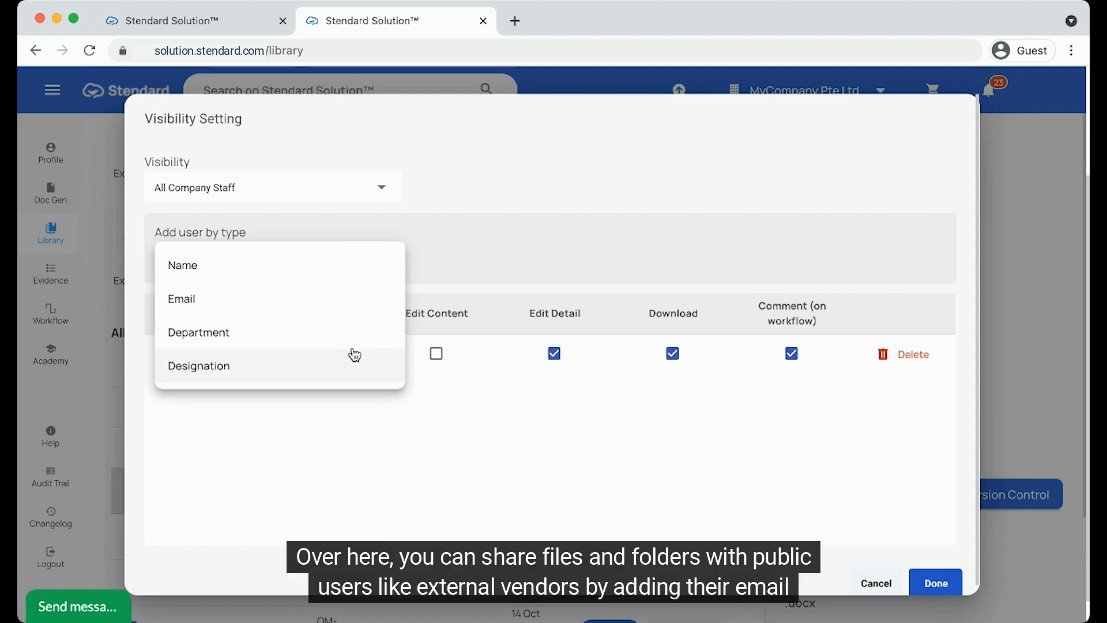
{"action": "left_click", "coordinate": [354, 306]}
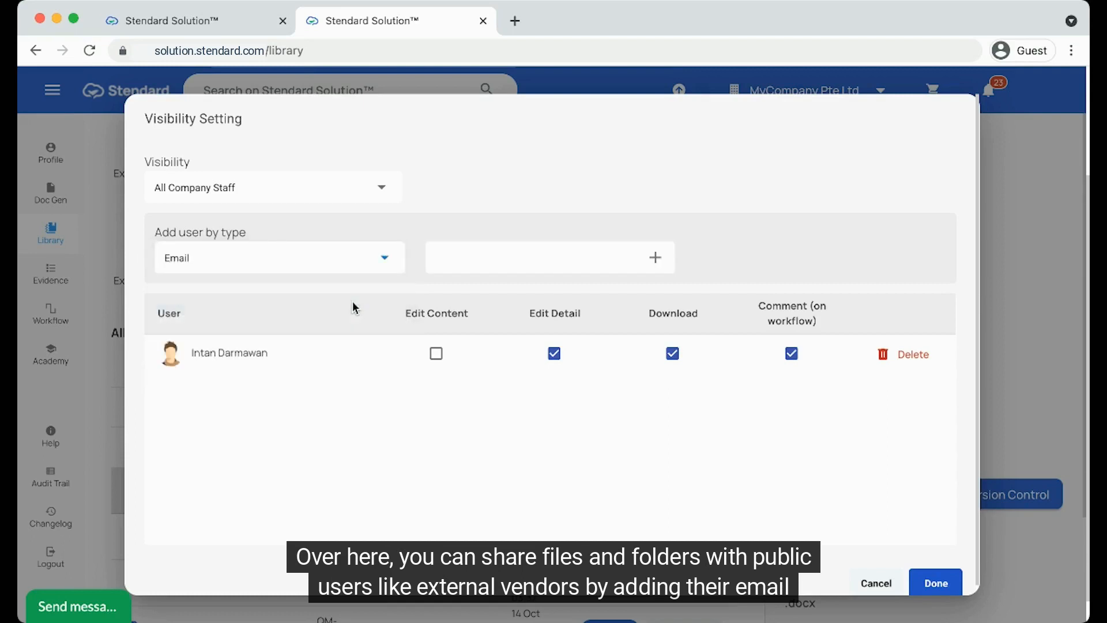
{"action": "left_click", "coordinate": [481, 263]}
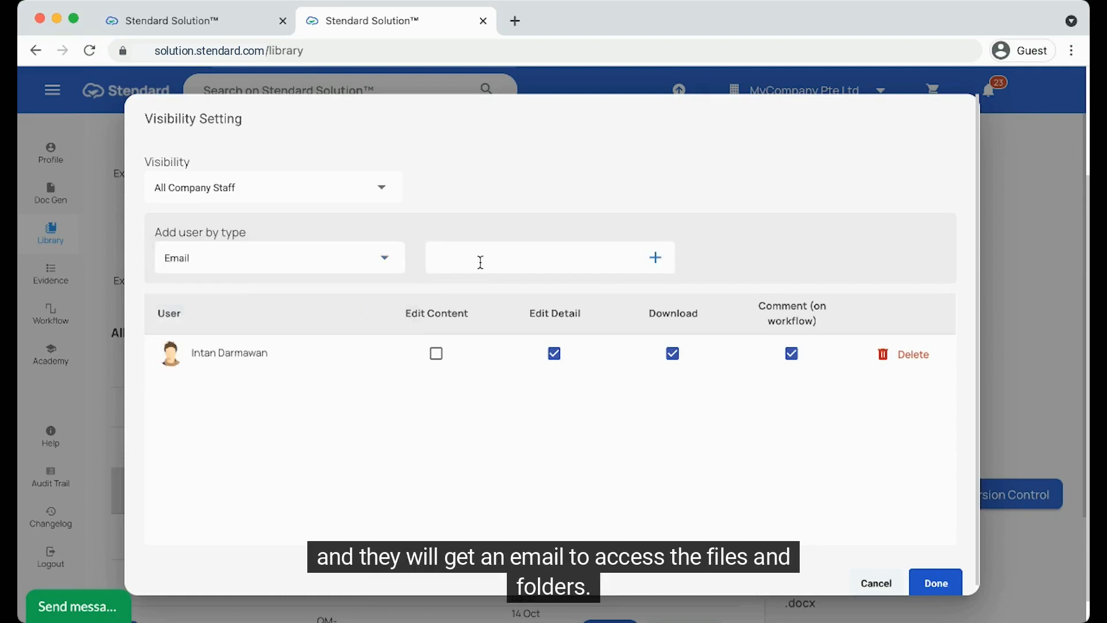
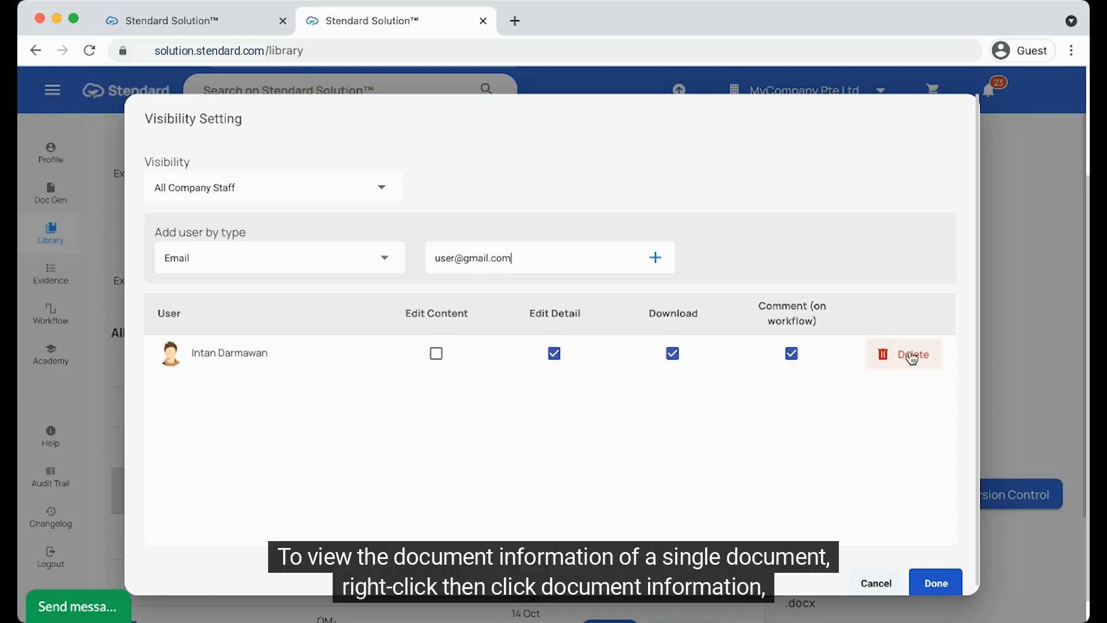
Step: Cancel the visibility change and bring up Example Form A's actions
{"action": "left_click", "coordinate": [877, 582]}
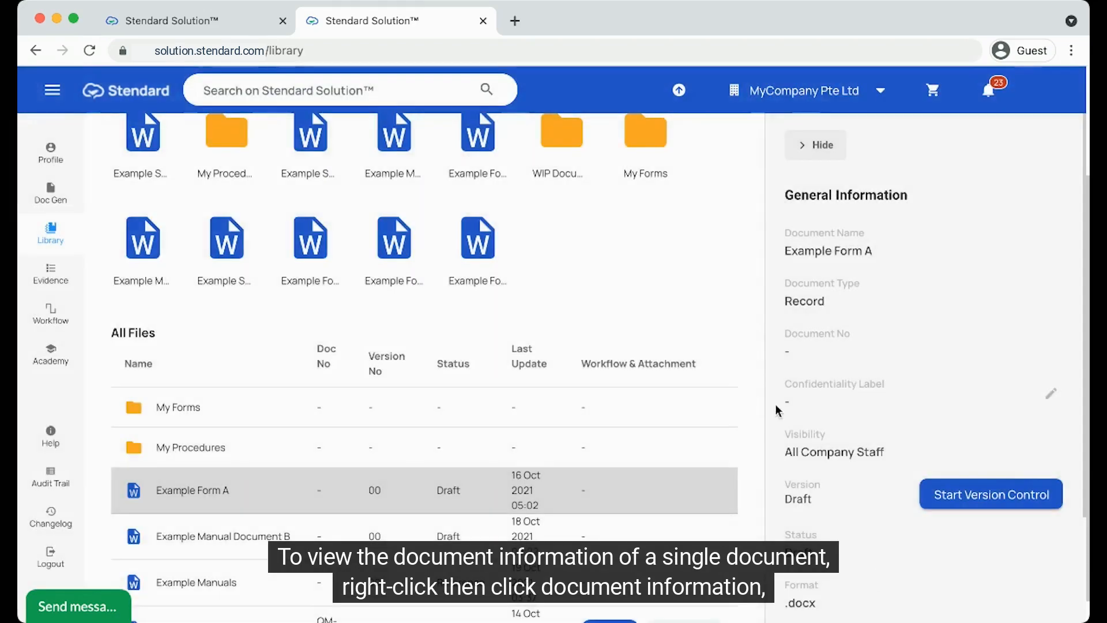
{"action": "right_click", "coordinate": [324, 500]}
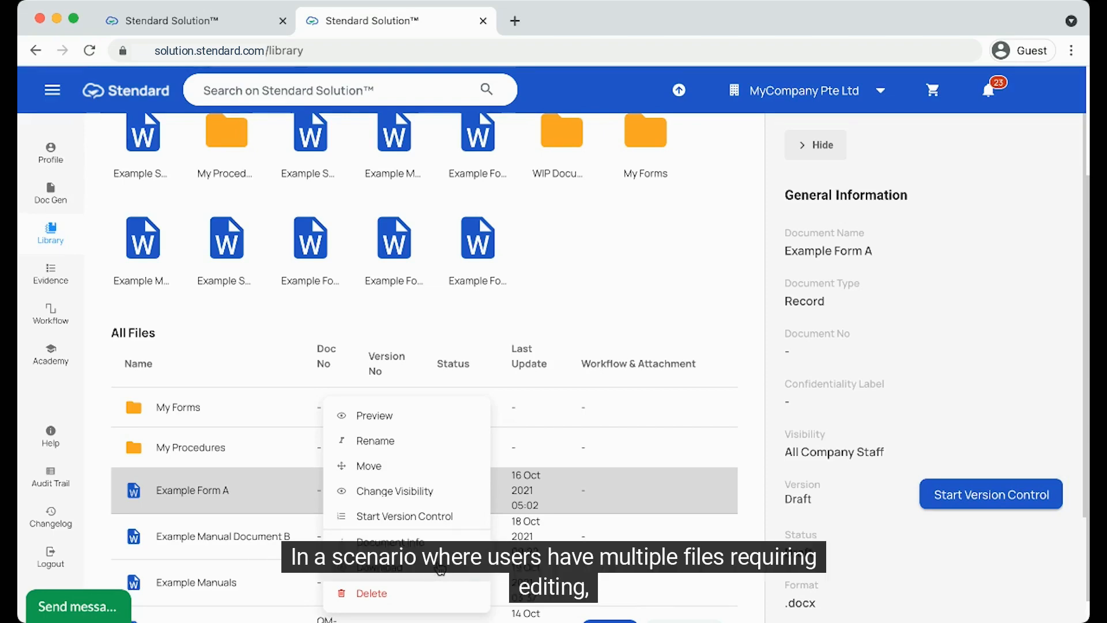
Step: Batch-edit Example Form A, Example Manual Document B and Example Manuals, then close unsaved
{"action": "left_click", "coordinate": [274, 484]}
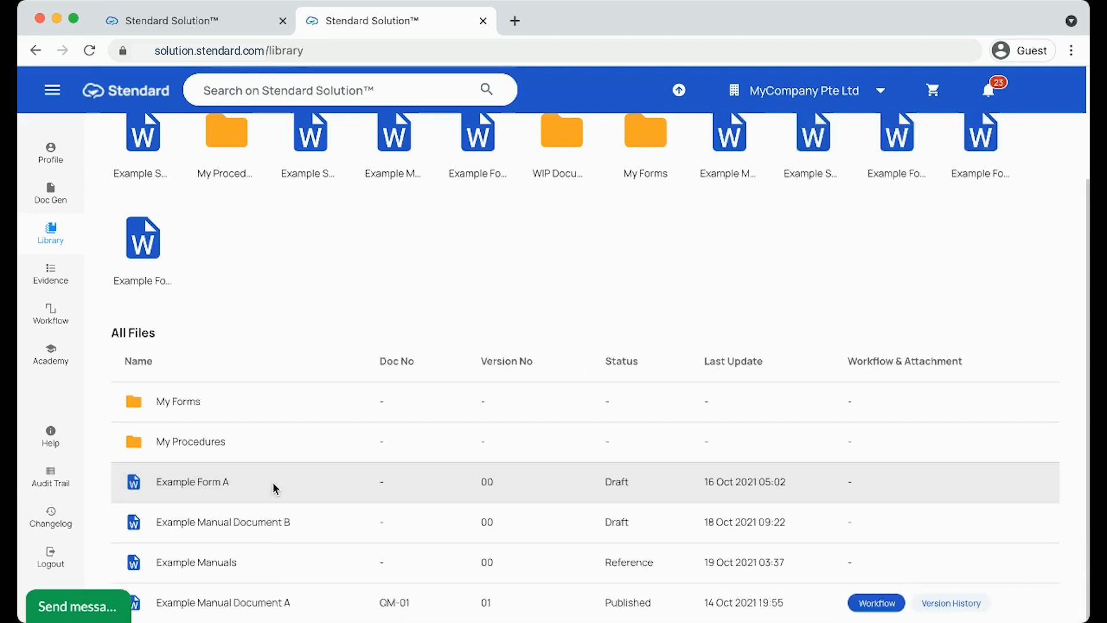
{"action": "left_click", "coordinate": [310, 483]}
{"action": "left_click", "coordinate": [316, 522], "text": "shift"}
{"action": "left_click", "coordinate": [318, 559], "text": "shift"}
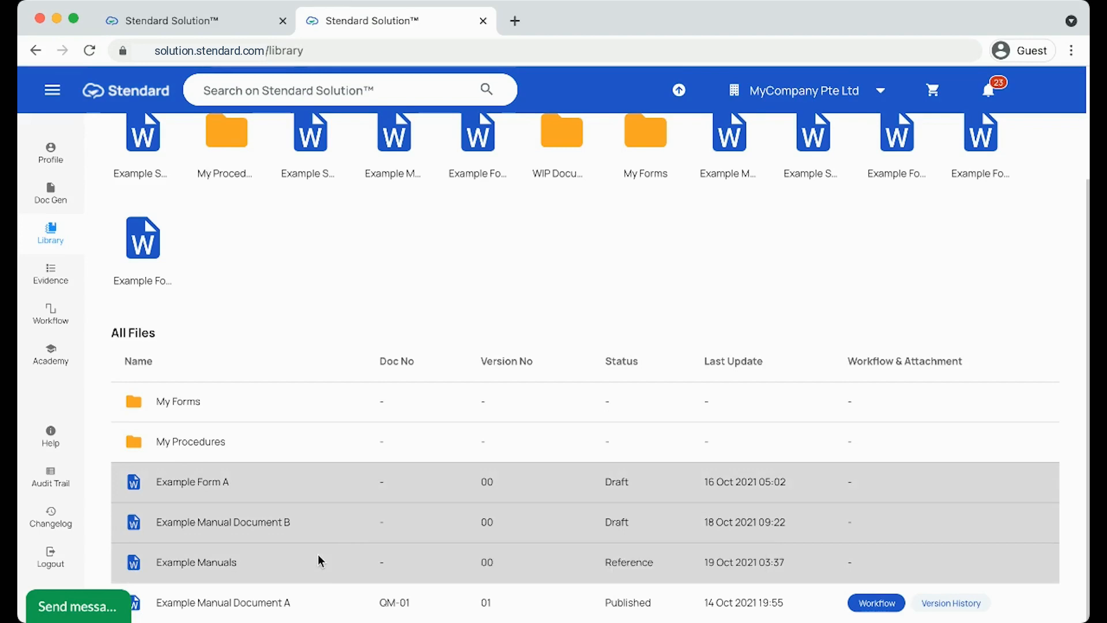
{"action": "right_click", "coordinate": [319, 559]}
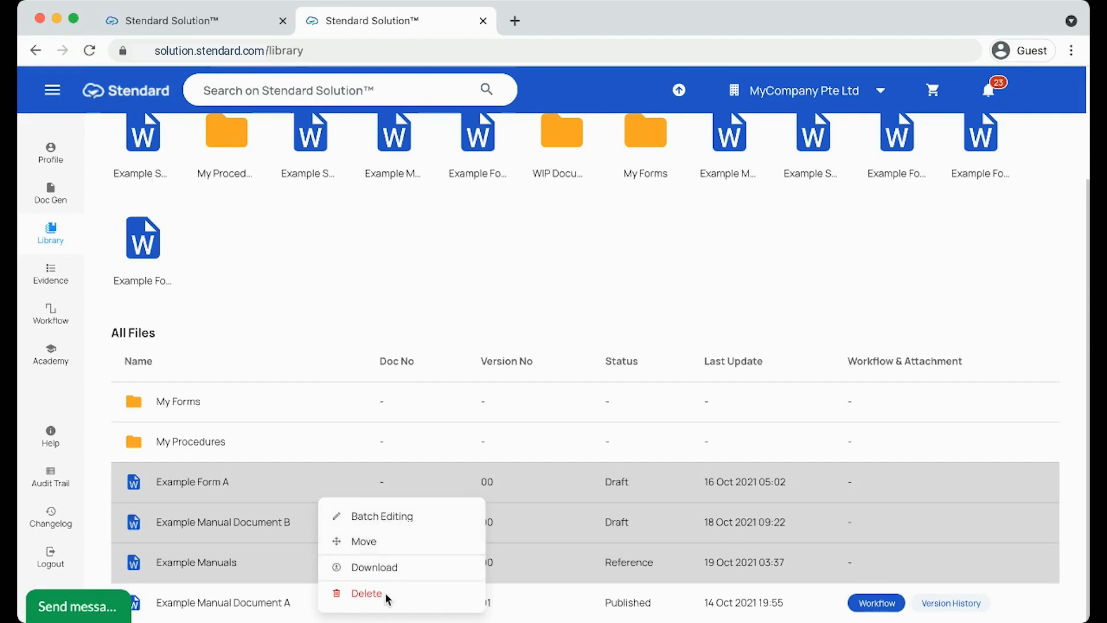
{"action": "left_click", "coordinate": [407, 526]}
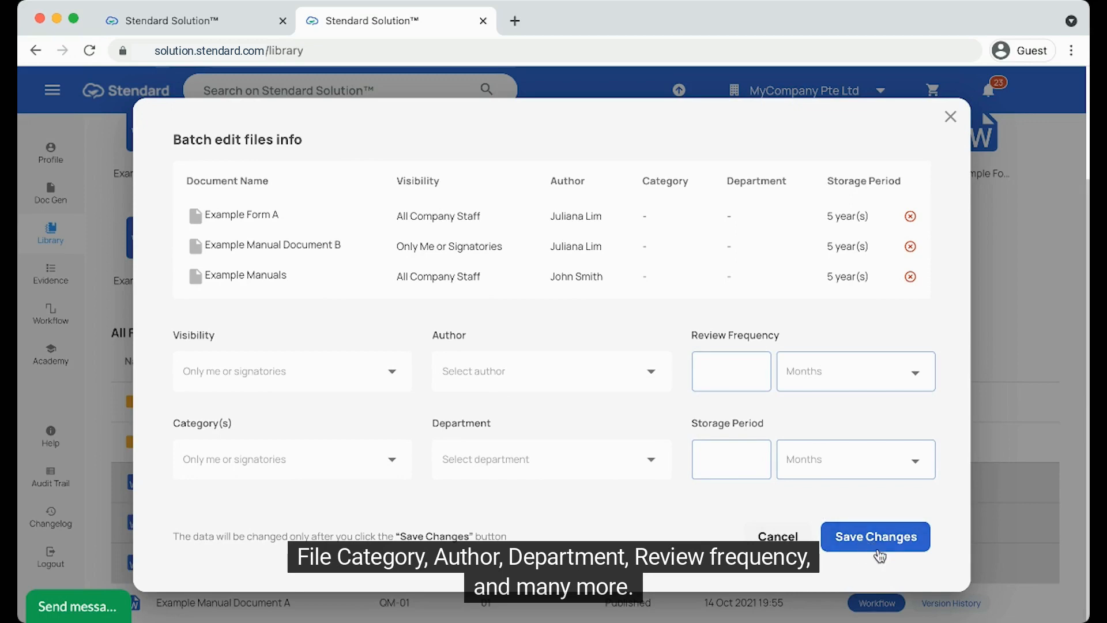
{"action": "left_click", "coordinate": [951, 116]}
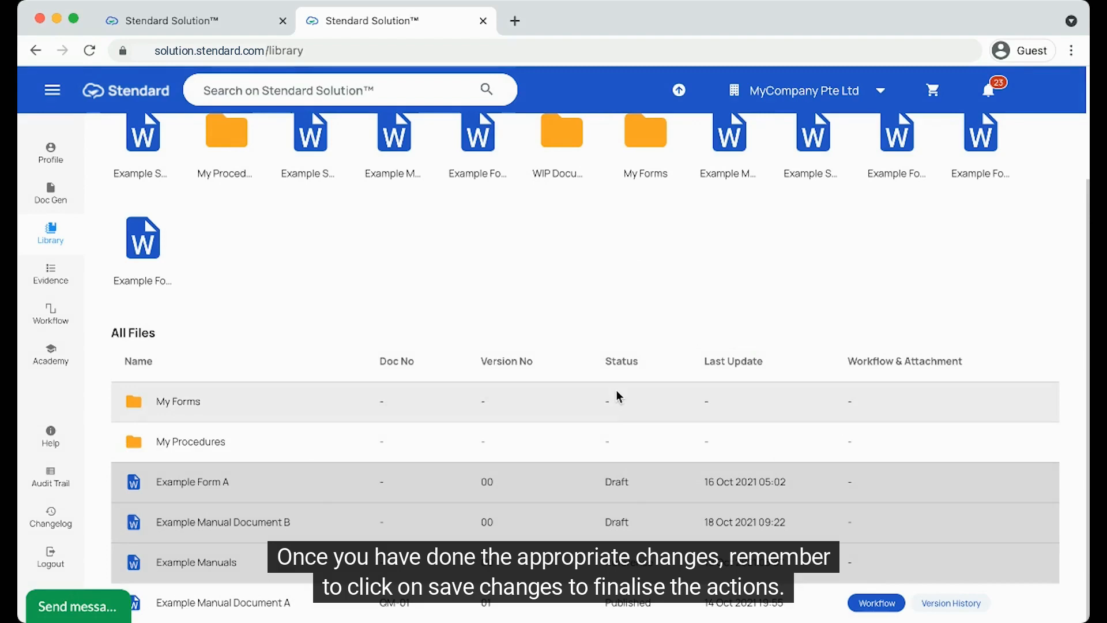
Step: Select Example Form A to view its General Information: a Draft .docx Record with no document number
{"action": "left_click", "coordinate": [346, 485]}
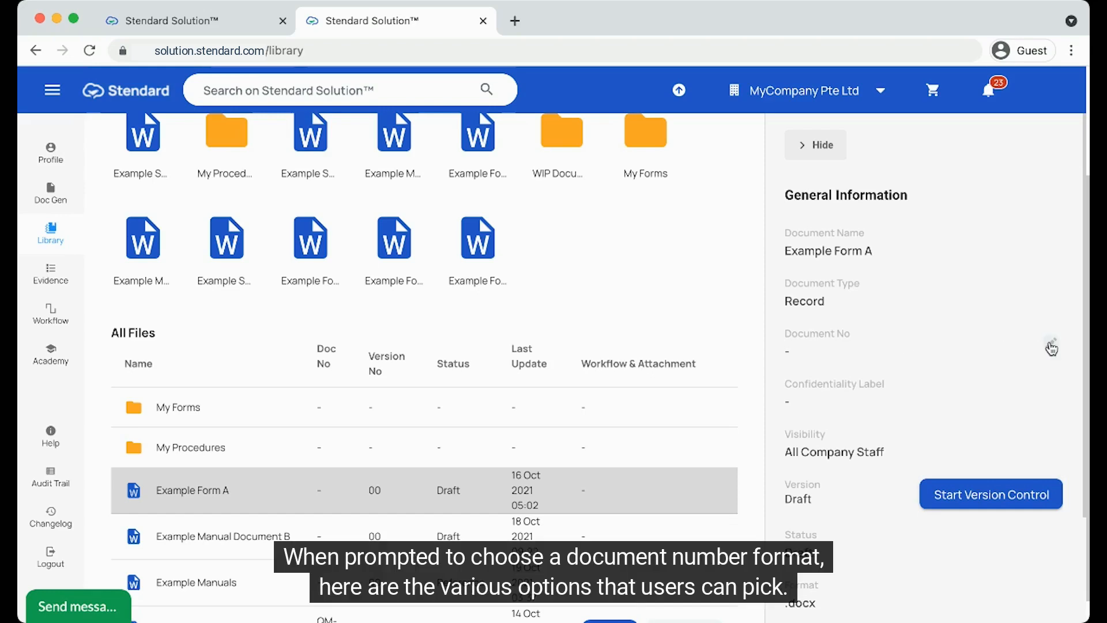
Step: Assign Example Form A the Manual - QM-XXXX number format, giving number 02 after QM-01
{"action": "left_click", "coordinate": [1049, 347]}
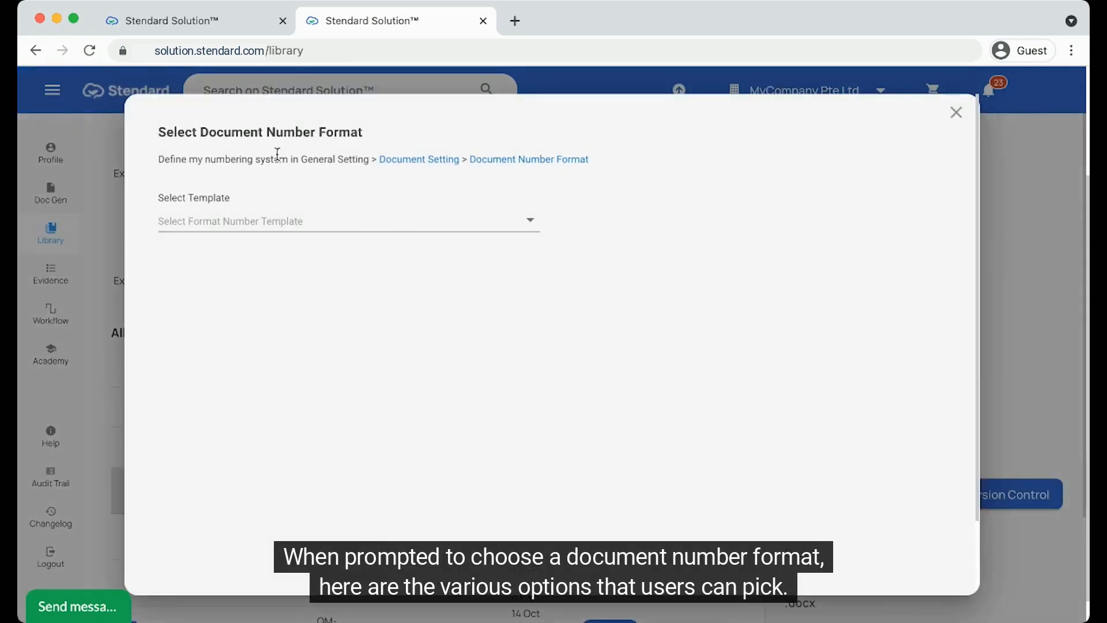
{"action": "left_click", "coordinate": [310, 226]}
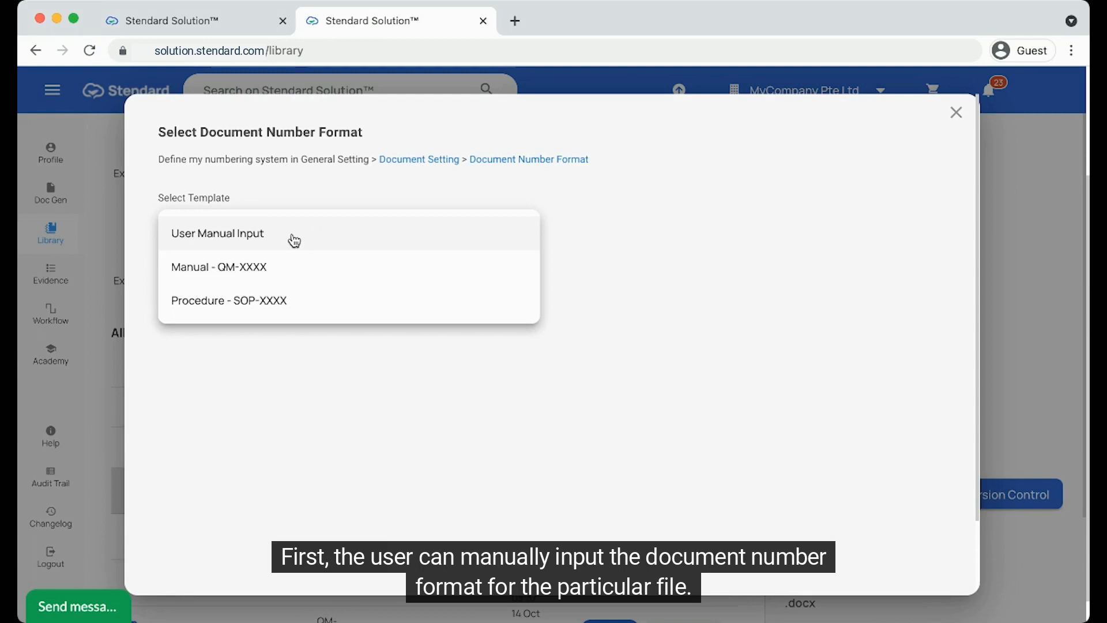
{"action": "left_click", "coordinate": [329, 278]}
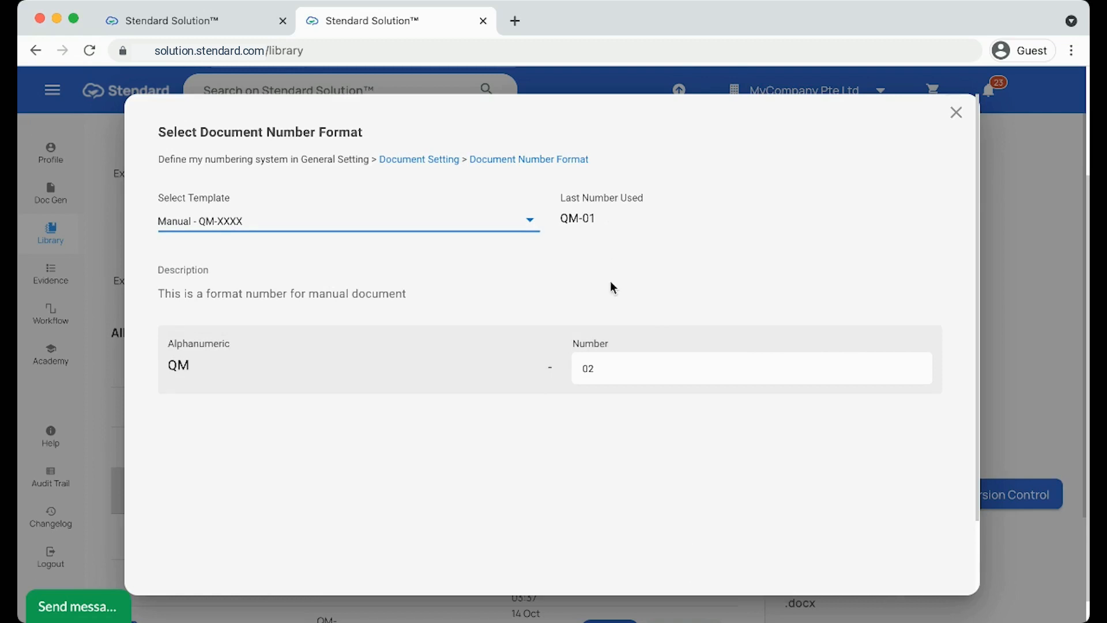
{"action": "scroll", "coordinate": [611, 287], "scroll_direction": "down", "scroll_amount": 3}
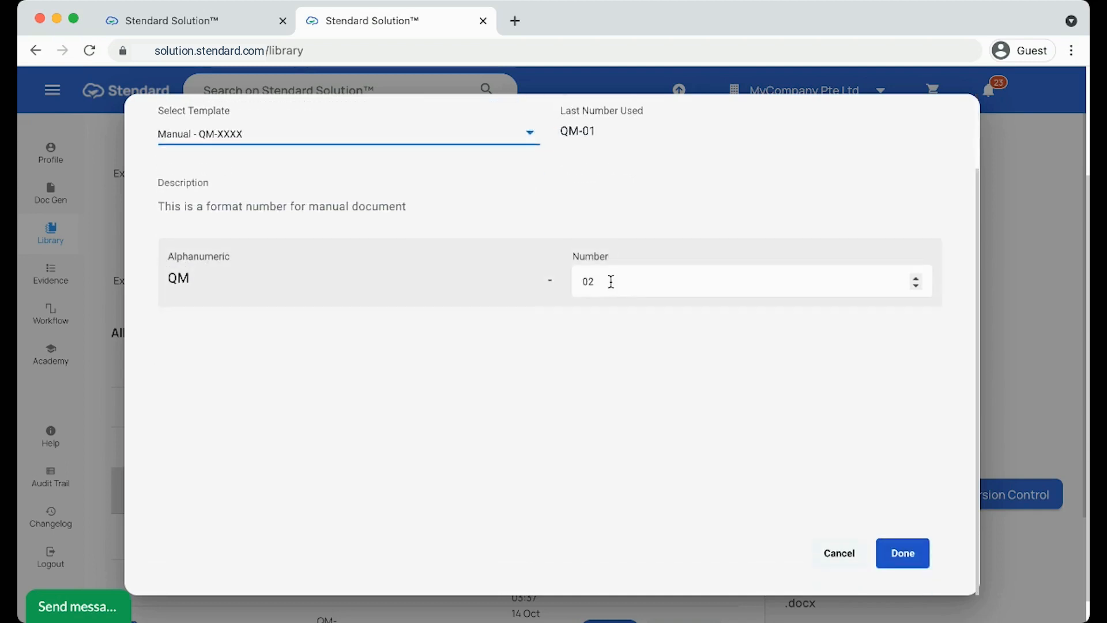
{"action": "scroll", "coordinate": [816, 307], "scroll_direction": "up", "scroll_amount": 3}
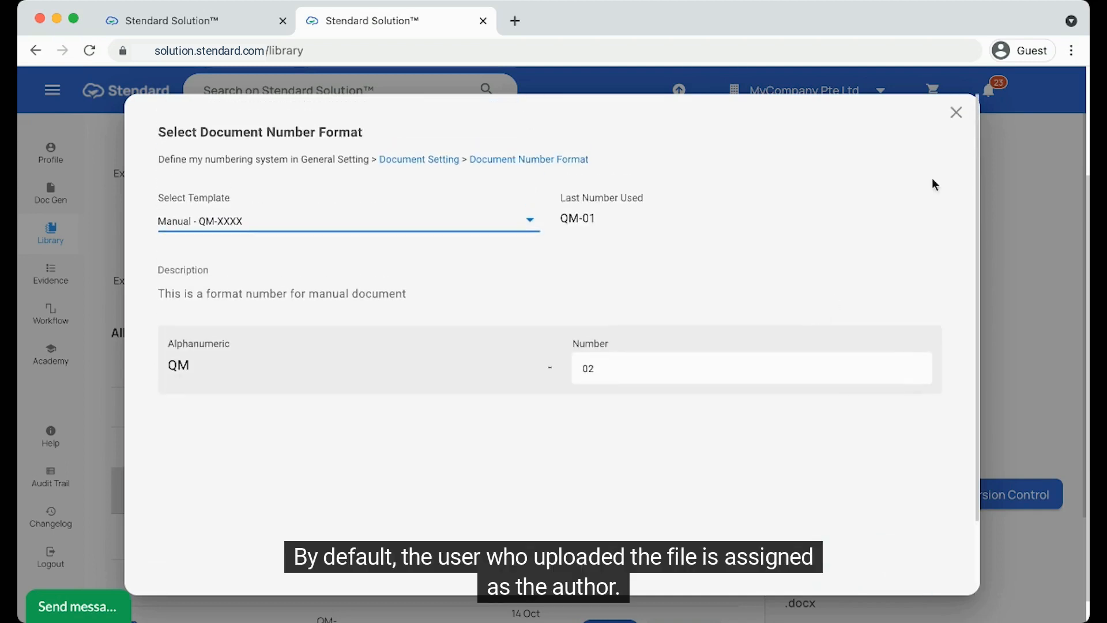
Step: Discard the number format and expand Example Form A's details: 5-year storage, 3-month review, electronic signature
{"action": "left_click", "coordinate": [959, 117]}
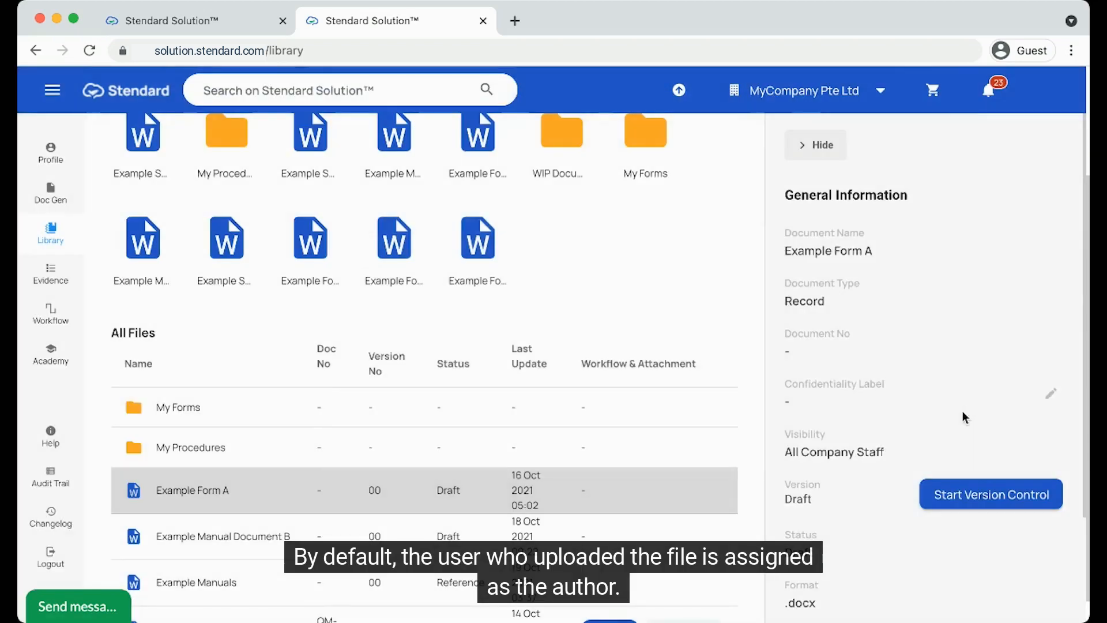
{"action": "scroll", "coordinate": [963, 412], "scroll_direction": "down", "scroll_amount": 3}
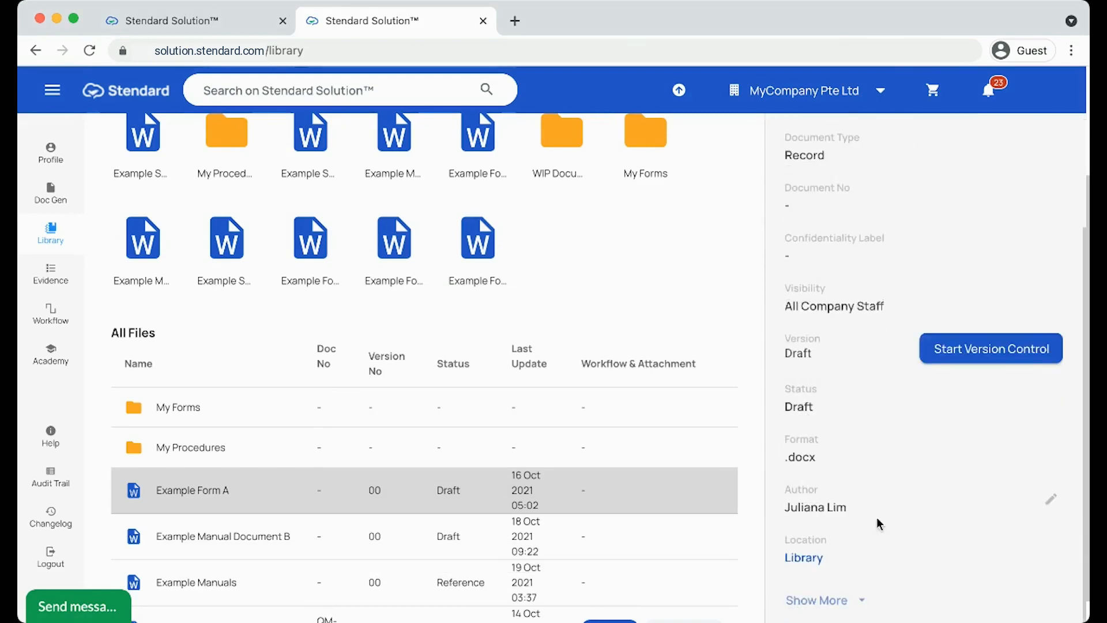
{"action": "left_click", "coordinate": [840, 595]}
{"action": "scroll", "coordinate": [859, 455], "scroll_direction": "down", "scroll_amount": 5}
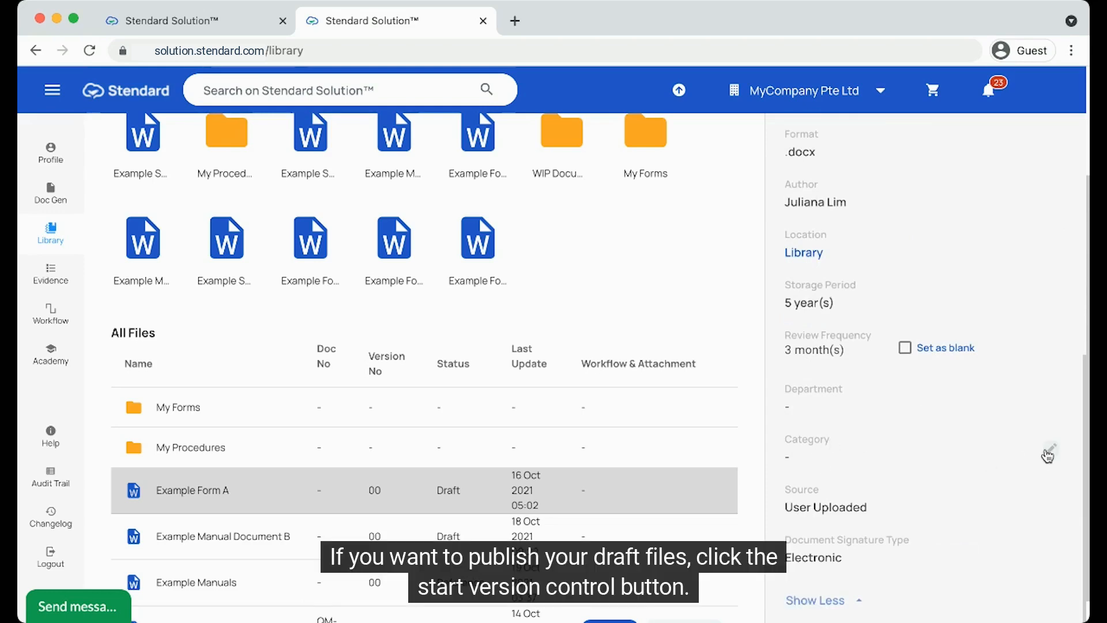
{"action": "scroll", "coordinate": [1047, 456], "scroll_direction": "up", "scroll_amount": 8}
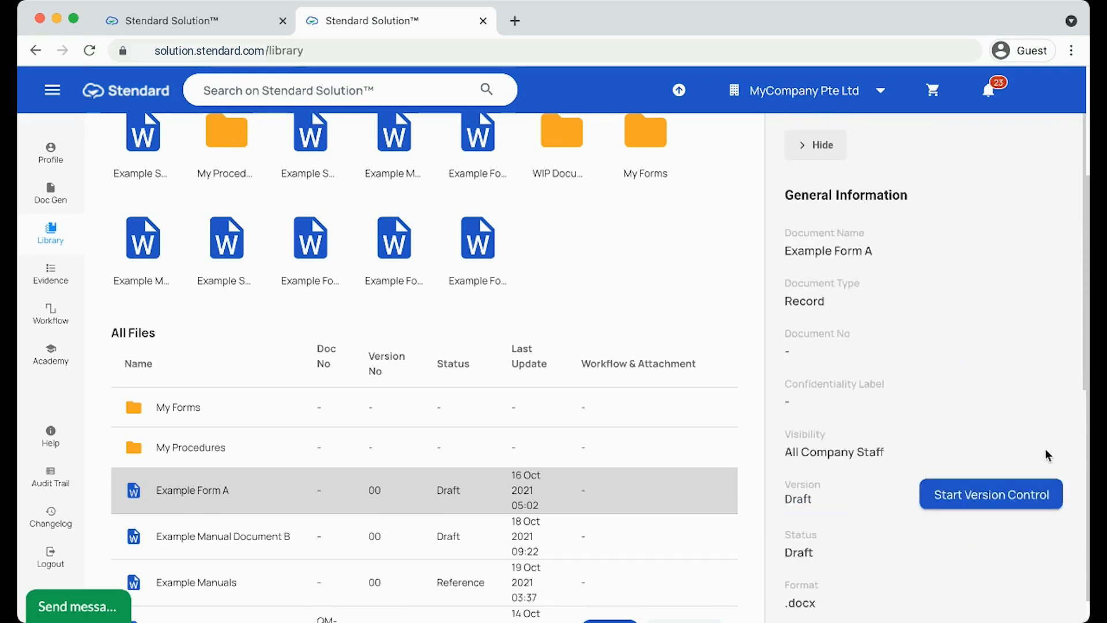